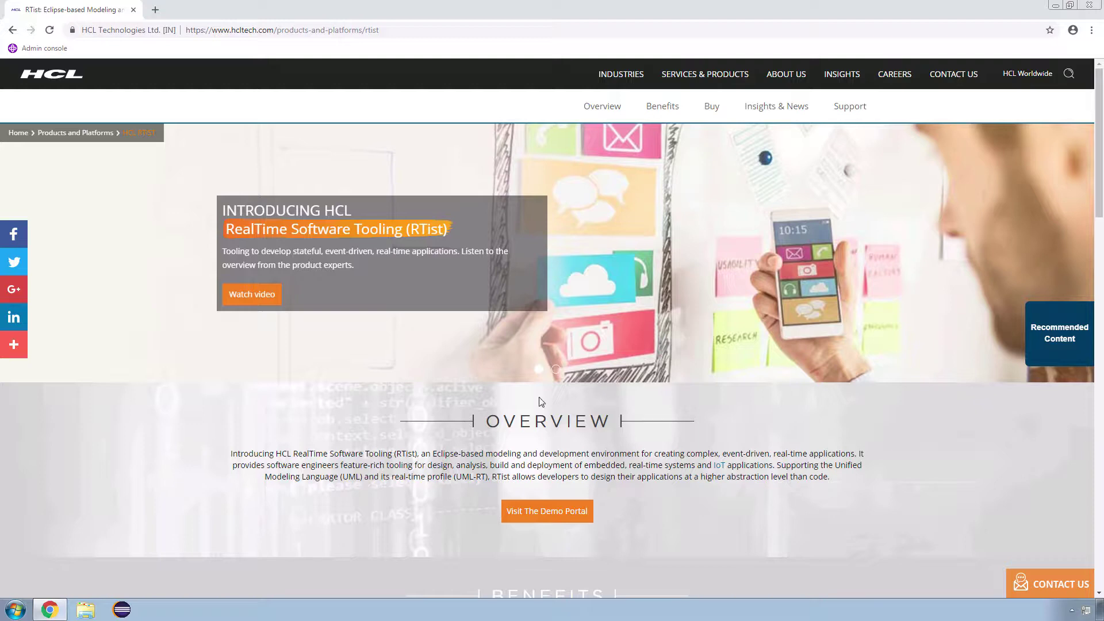
Step: Search the web for "mingw download" and download the MinGW-w64 installer from its SourceForge project page
{"action": "left_click", "coordinate": [438, 30]}
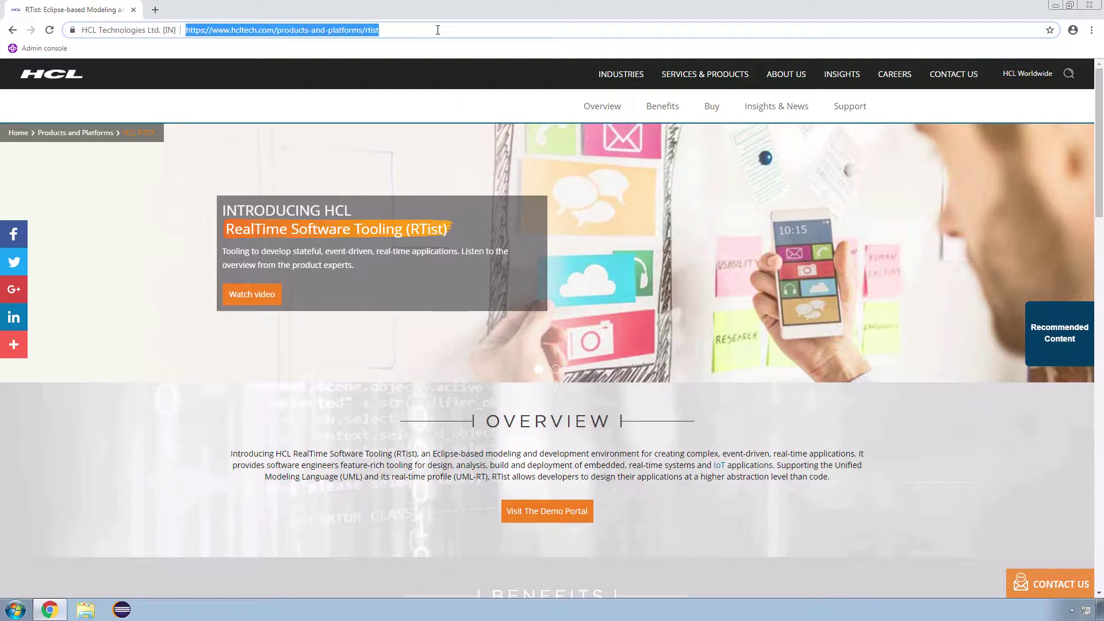
{"action": "type", "text": "mingw d"}
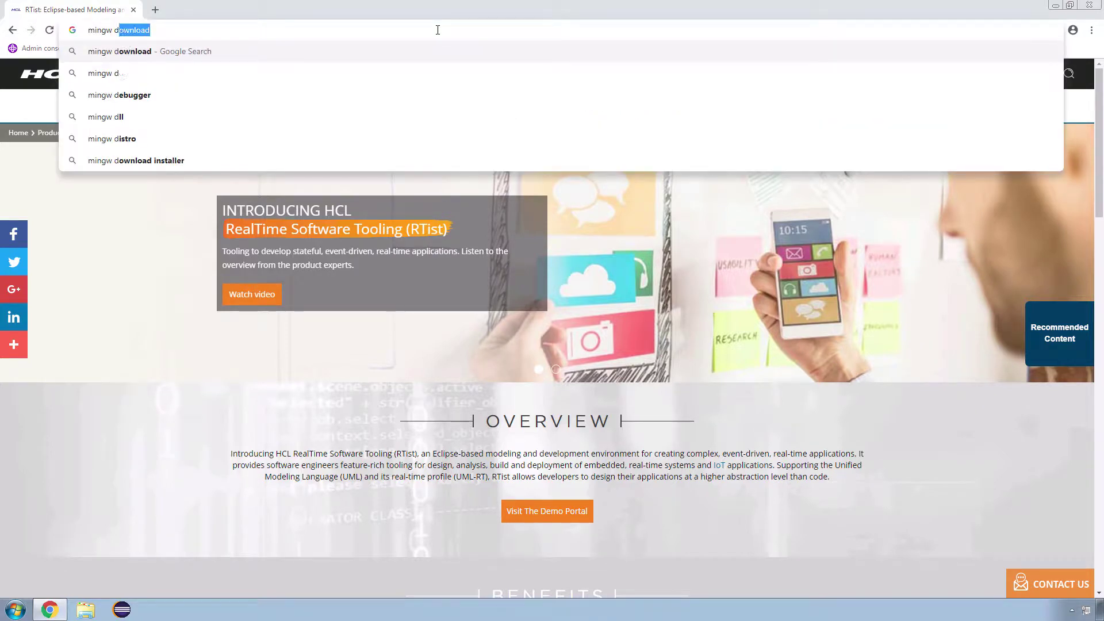
{"action": "type", "text": "o"}
{"action": "key", "text": "Return"}
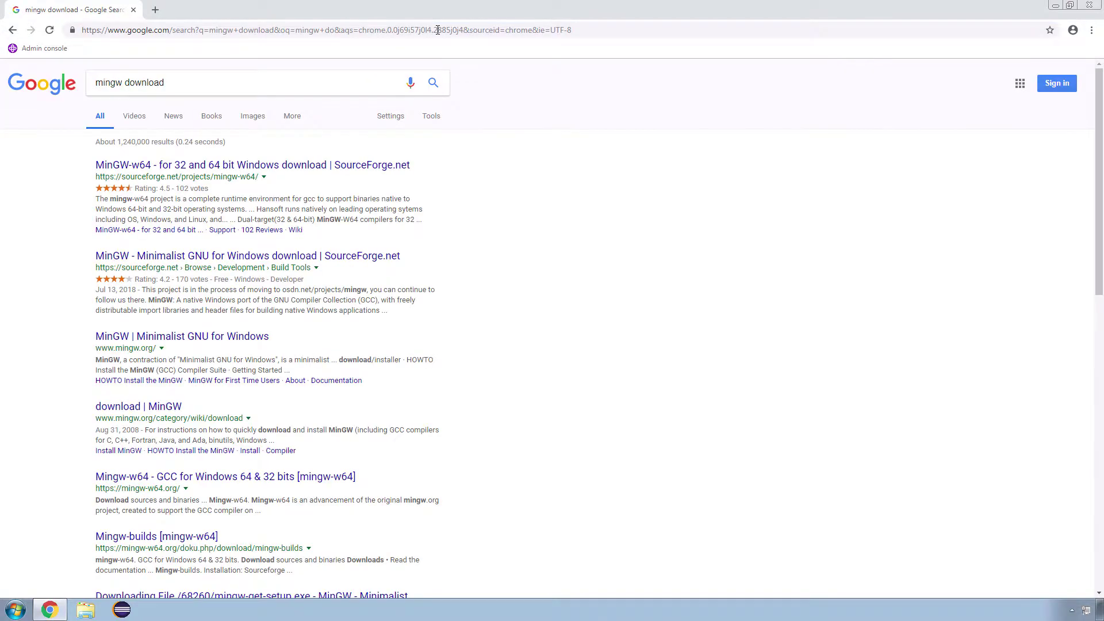
{"action": "left_click", "coordinate": [226, 165]}
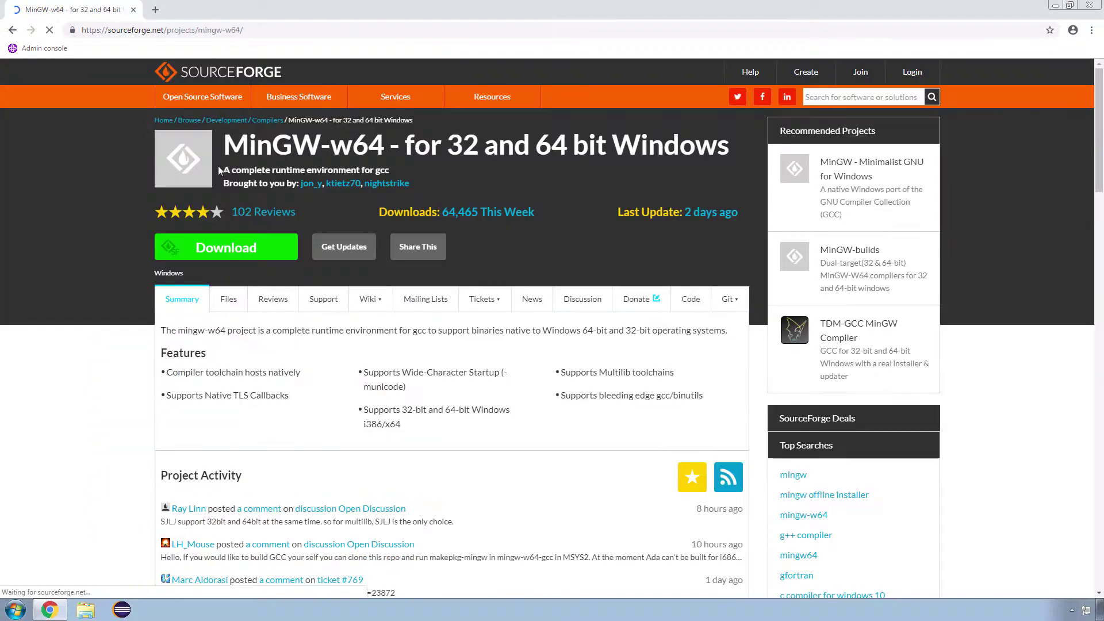
{"action": "left_click", "coordinate": [221, 251]}
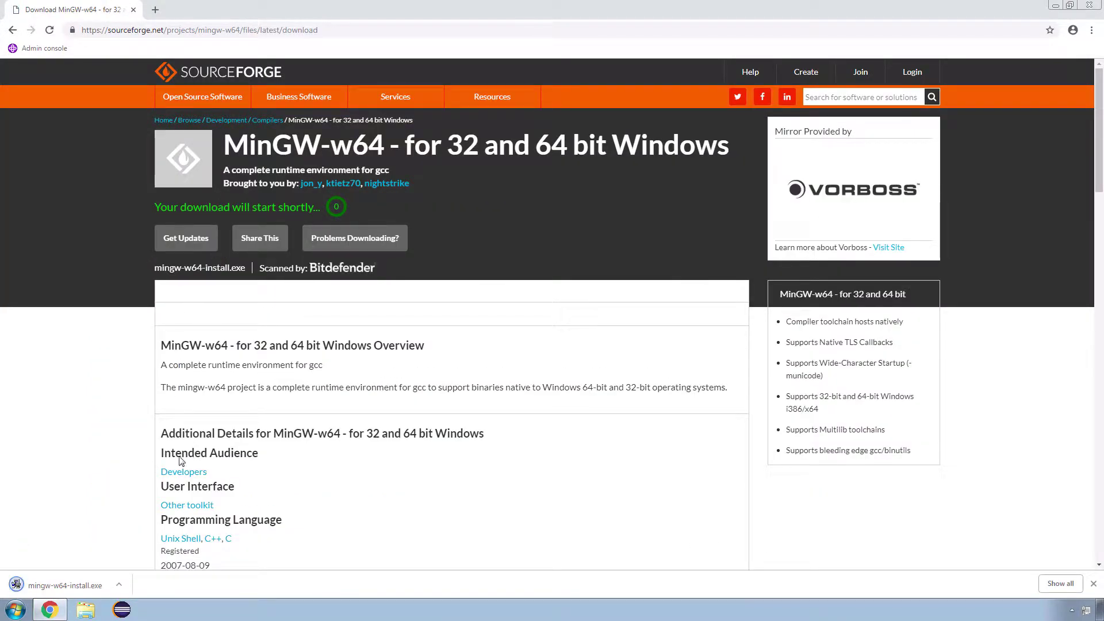
Step: Launch the downloaded mingw-w64-install.exe, minimizing the browser and allowing the unverified publisher's file to run
{"action": "left_click", "coordinate": [119, 586]}
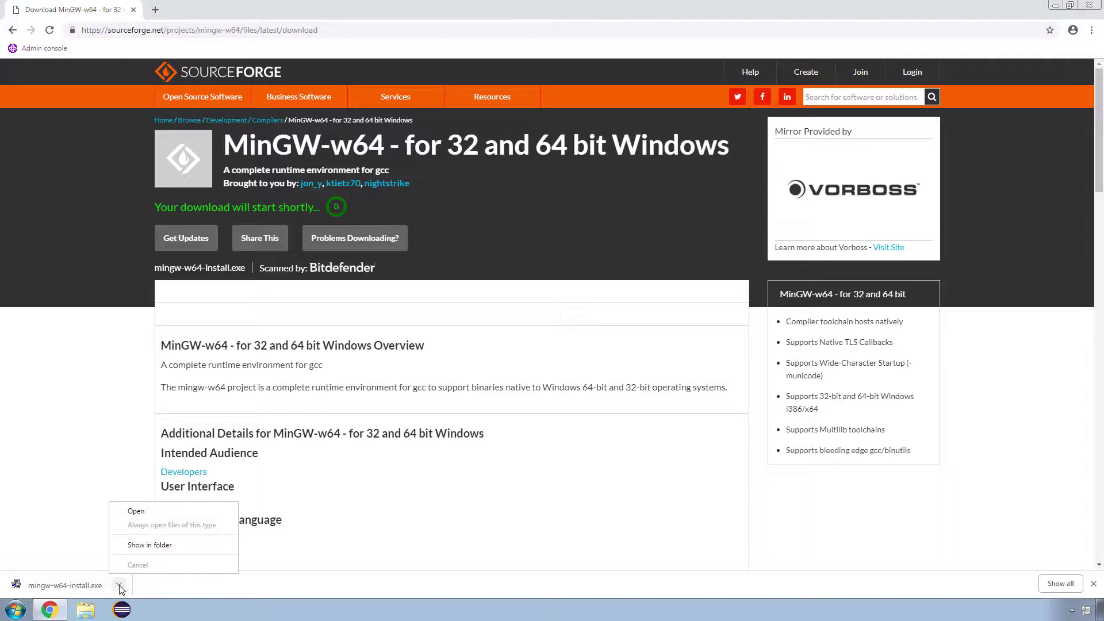
{"action": "left_click", "coordinate": [136, 512]}
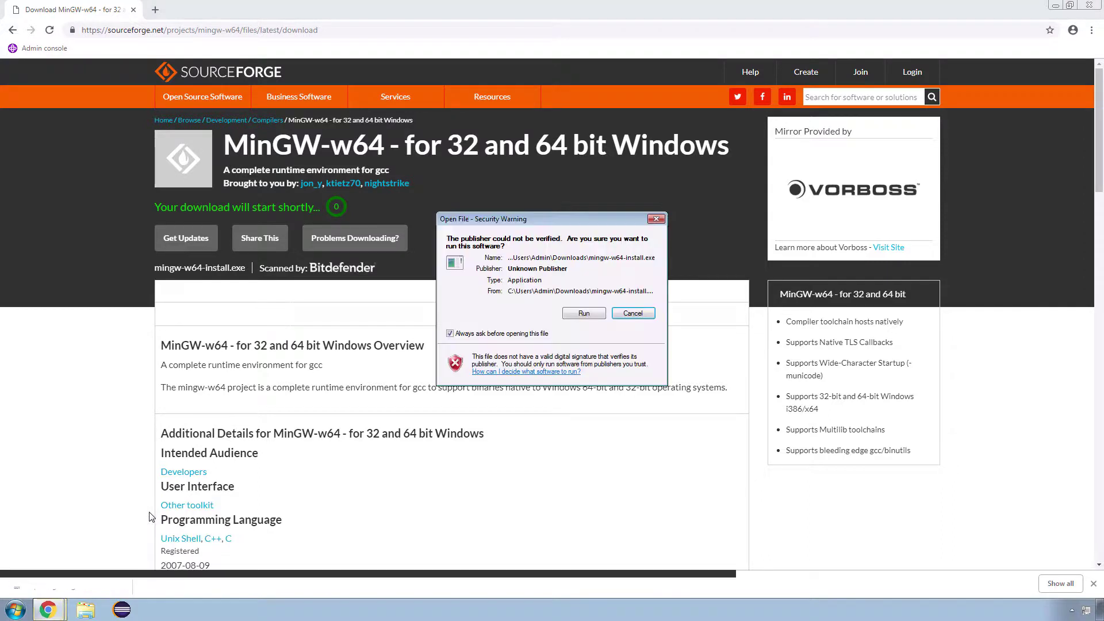
{"action": "left_click", "coordinate": [1055, 6]}
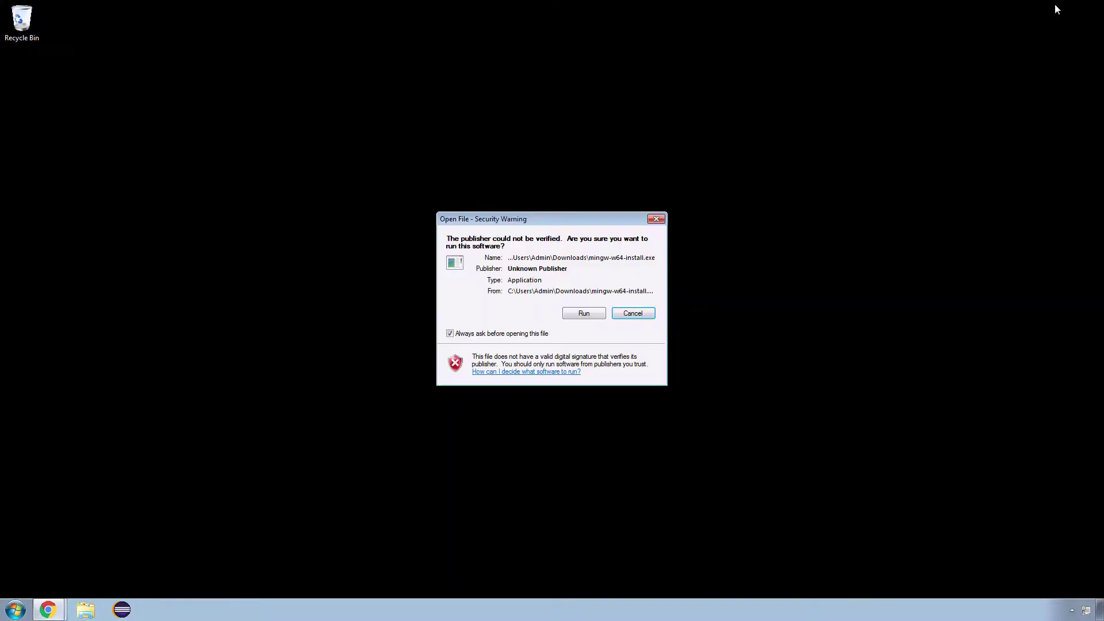
{"action": "left_click", "coordinate": [581, 316]}
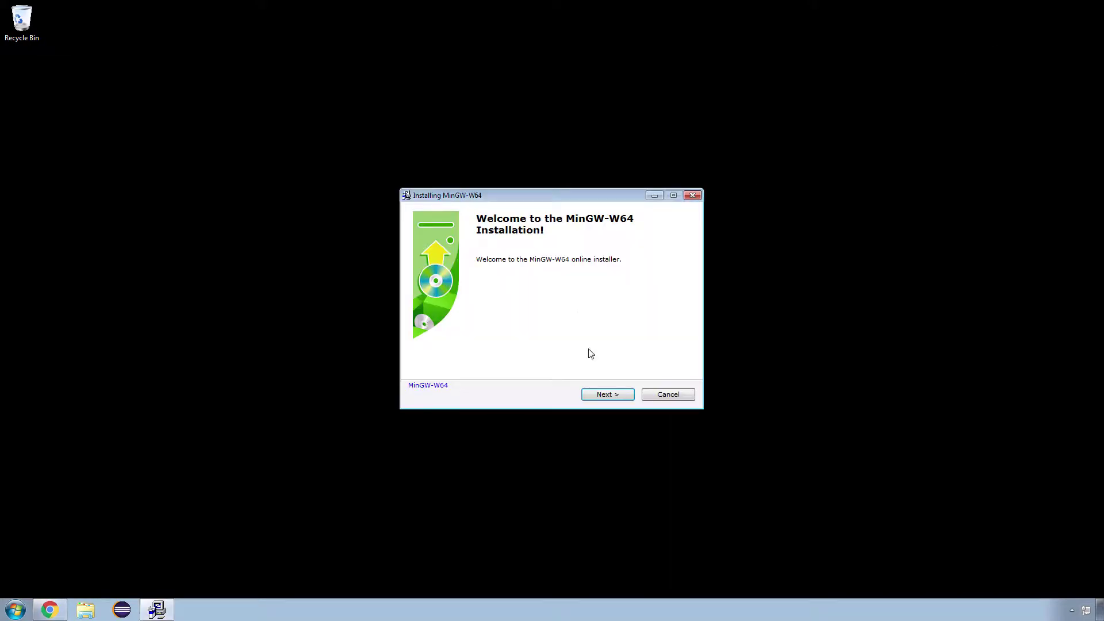
Step: Set the MinGW-W64 architecture to x86_64 in the setup settings and continue to the installation folder page
{"action": "left_click", "coordinate": [602, 395]}
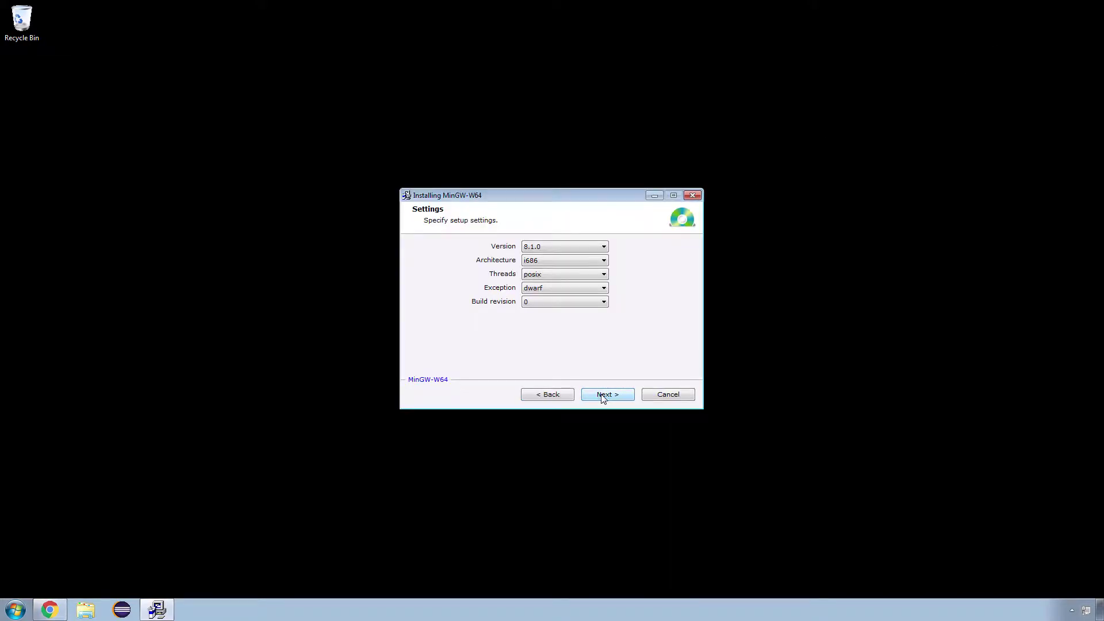
{"action": "left_click", "coordinate": [564, 260]}
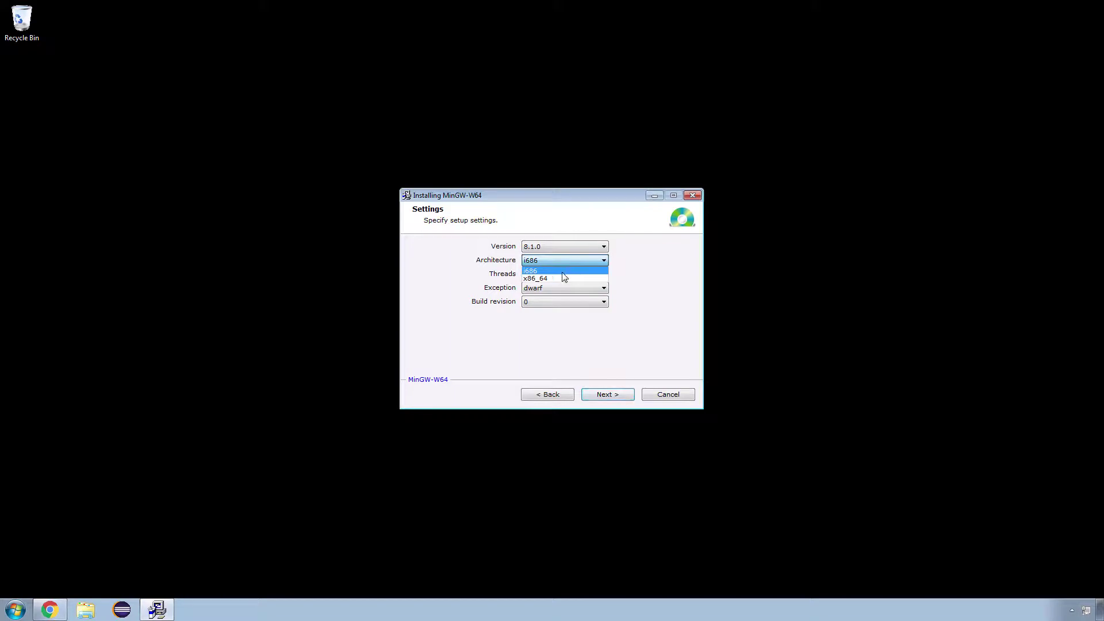
{"action": "left_click", "coordinate": [562, 278]}
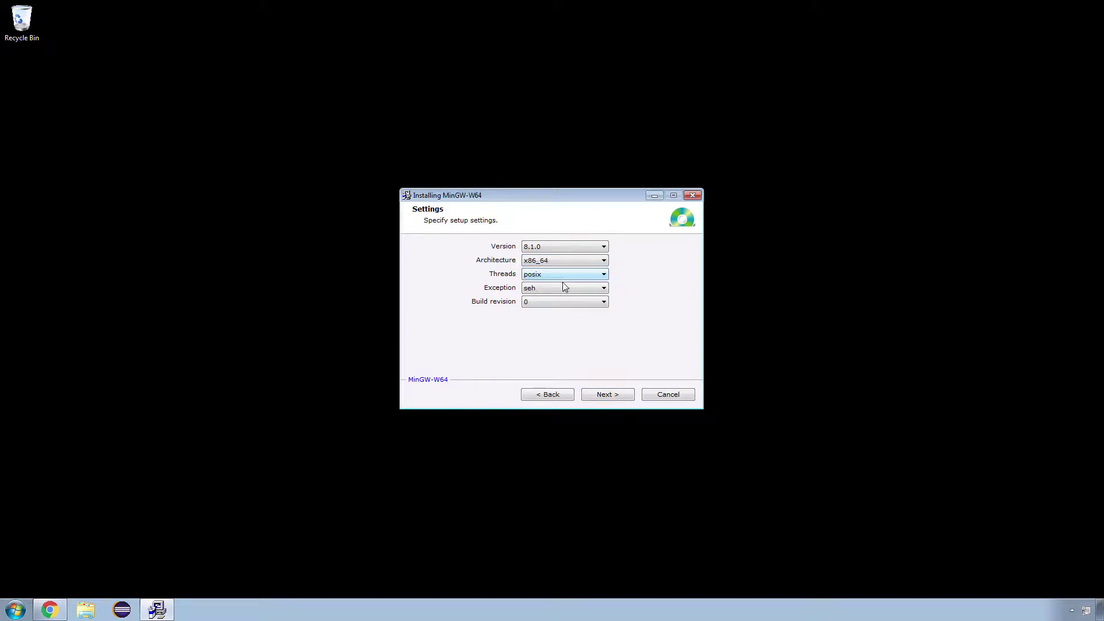
{"action": "left_click", "coordinate": [604, 393]}
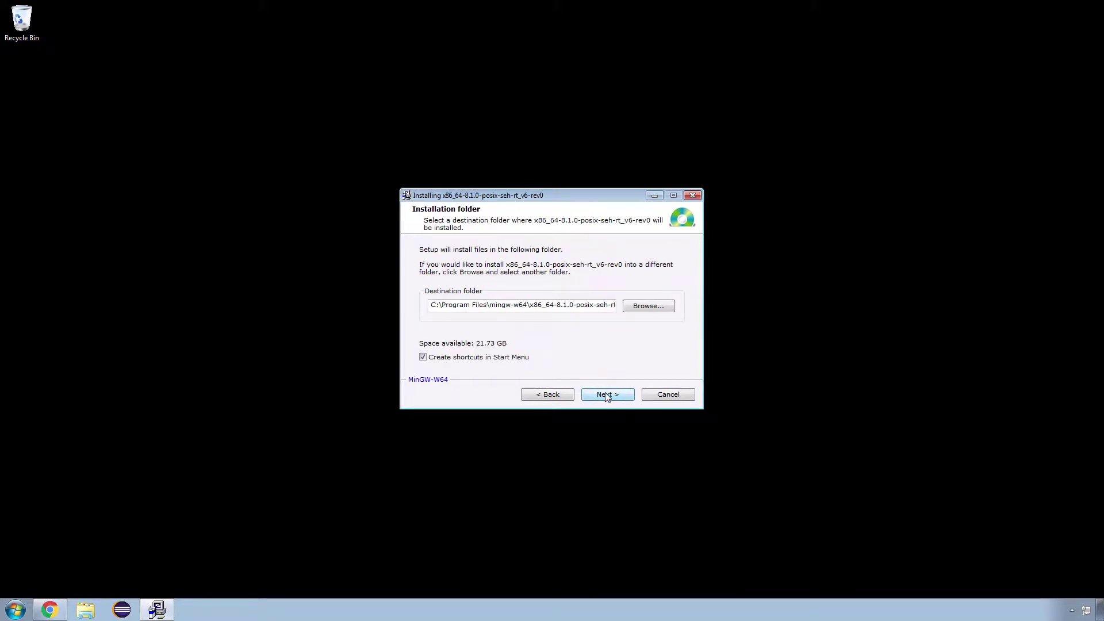
Step: Copy the full destination folder path shown in the MinGW-W64 installer
{"action": "right_click", "coordinate": [573, 306]}
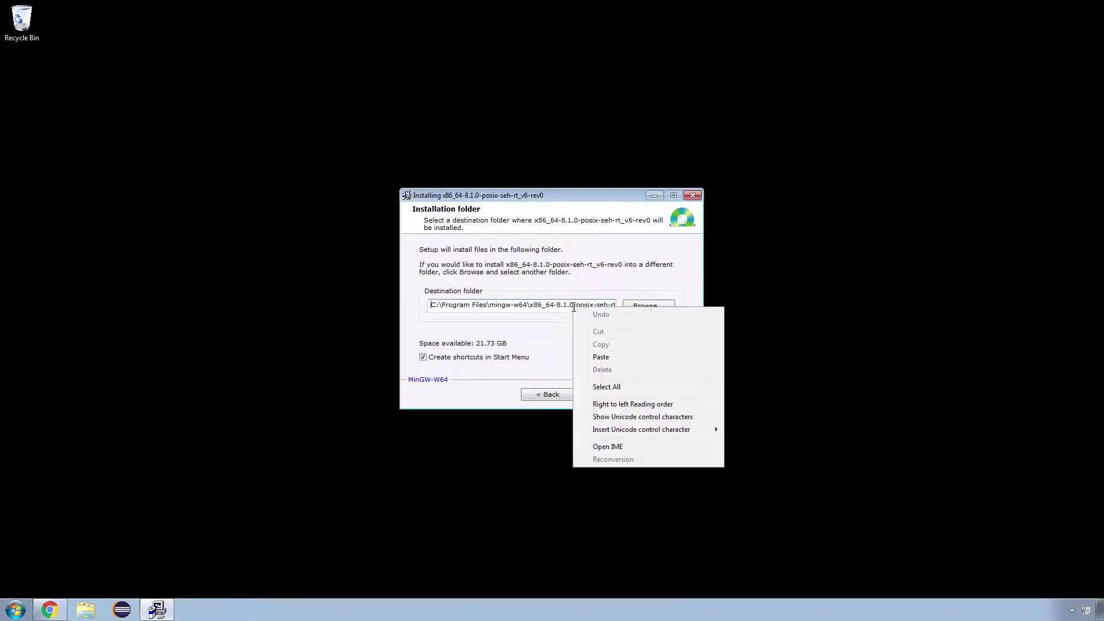
{"action": "left_click", "coordinate": [606, 386]}
{"action": "right_click", "coordinate": [561, 309]}
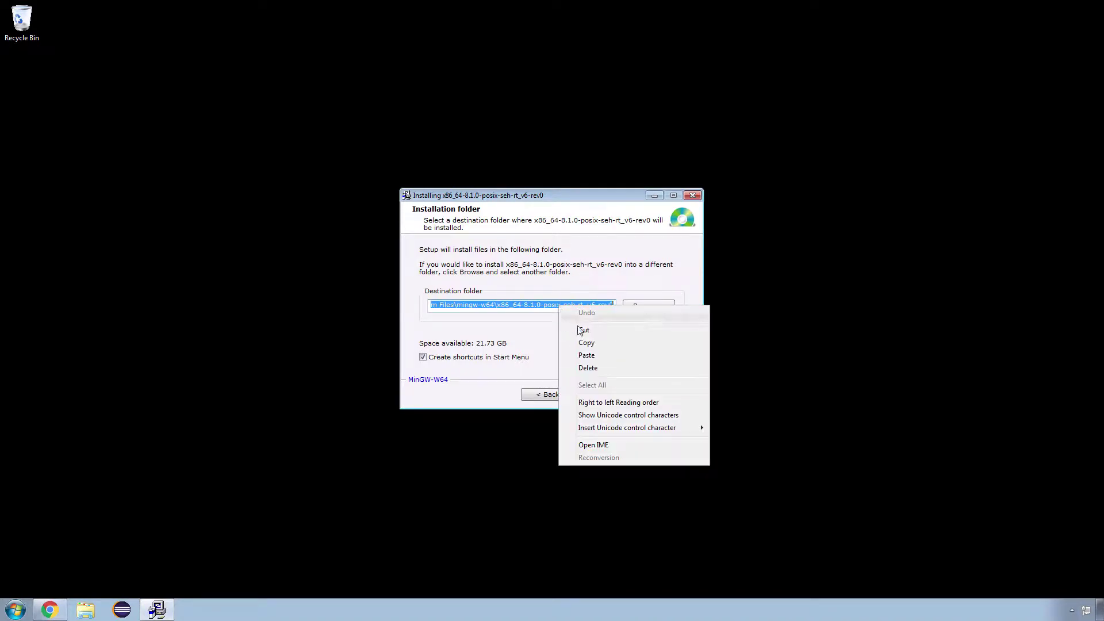
{"action": "left_click", "coordinate": [588, 348]}
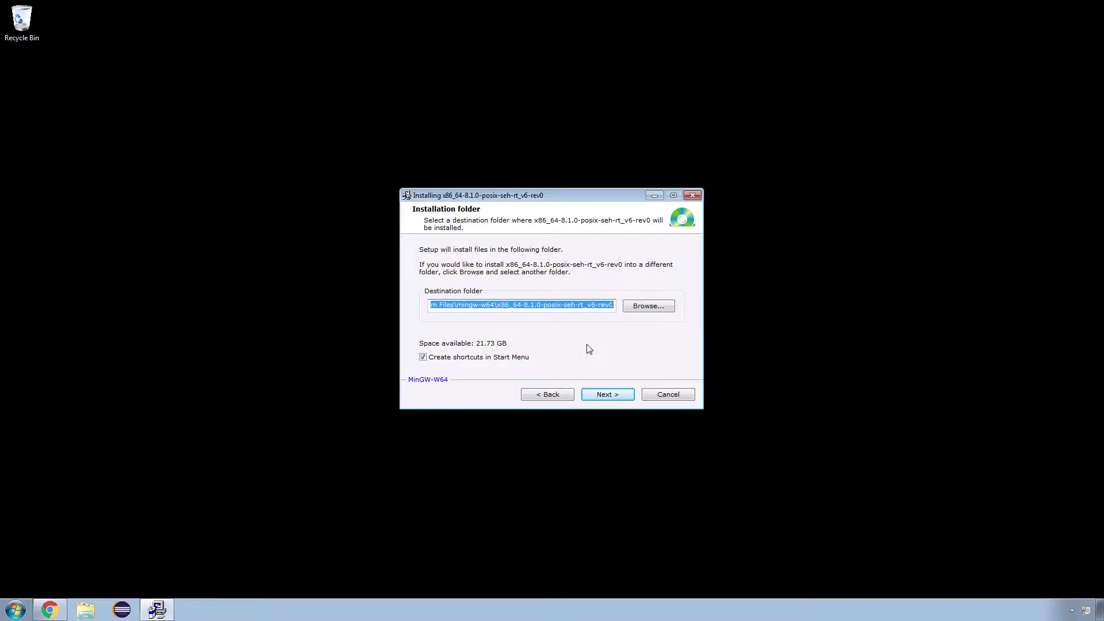
Step: Install MinGW-W64 into the default destination folder and finish the setup wizard
{"action": "left_click", "coordinate": [606, 394]}
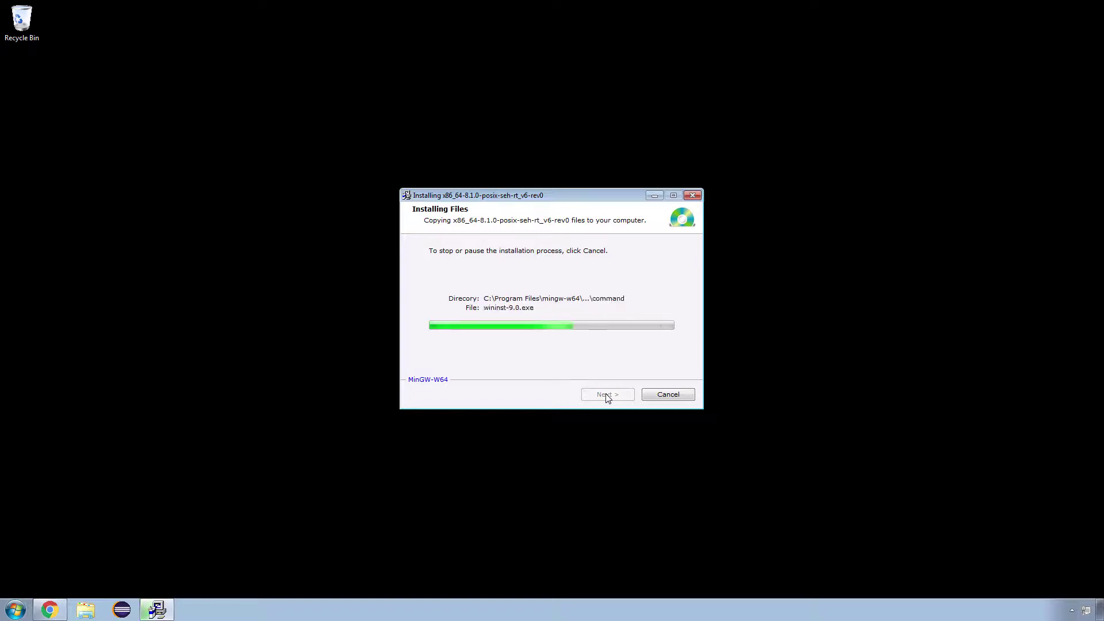
{"action": "left_click", "coordinate": [606, 393]}
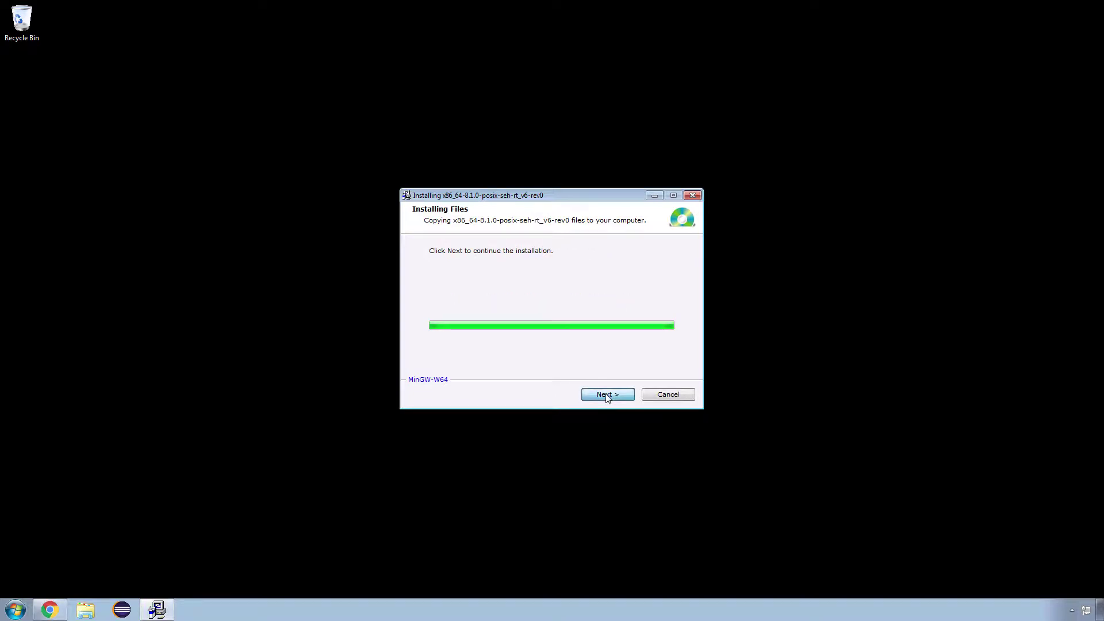
{"action": "left_click", "coordinate": [668, 394]}
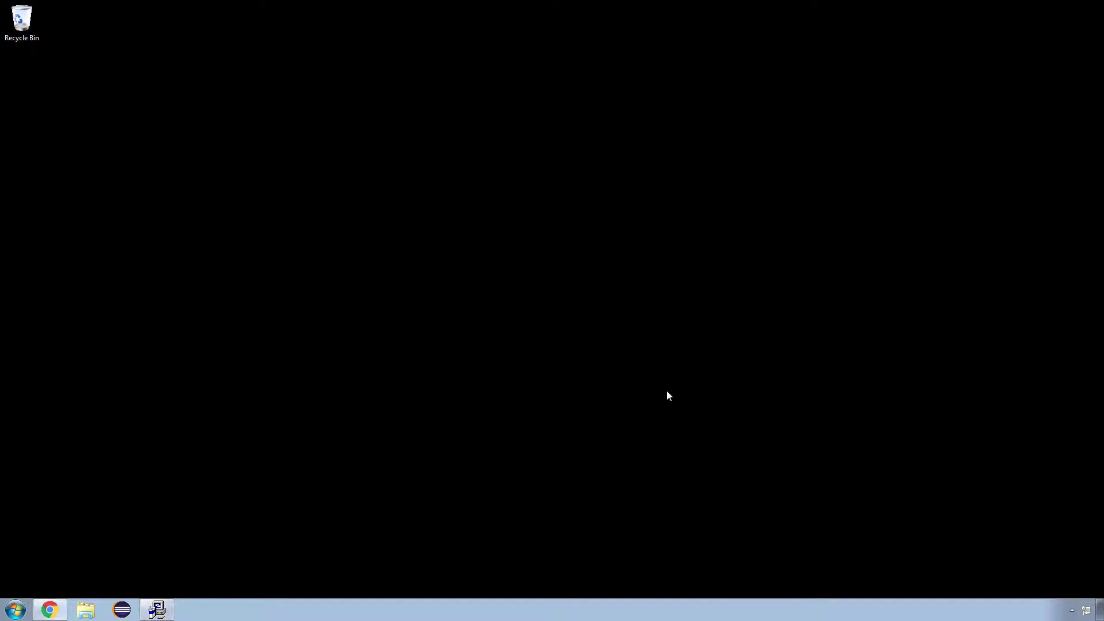
Step: Switch to Windows Explorer and go to the MinGW-W64 installation folder using the copied path
{"action": "left_click", "coordinate": [86, 610]}
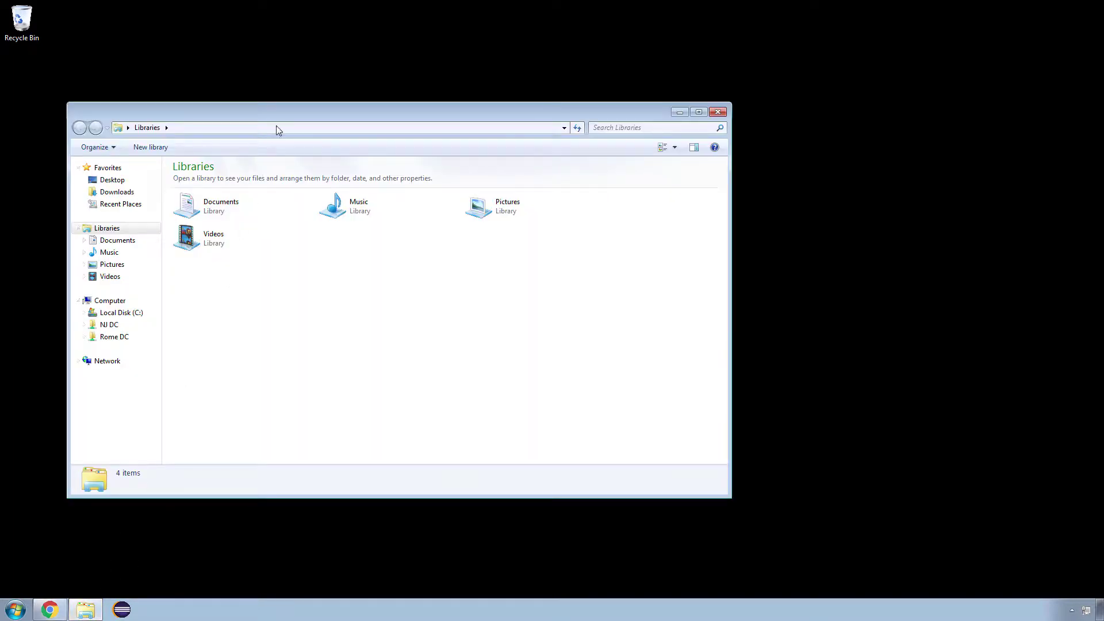
{"action": "left_click", "coordinate": [276, 127]}
{"action": "right_click", "coordinate": [276, 128]}
{"action": "left_click", "coordinate": [305, 178]}
{"action": "key", "text": "Return"}
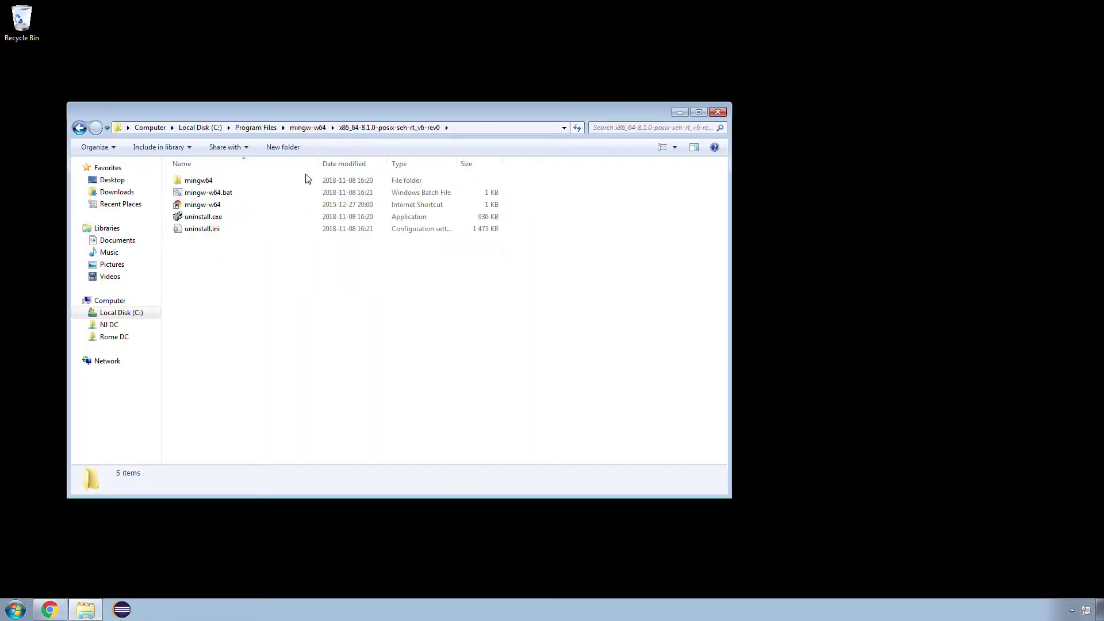
Step: Open the bin folder inside mingw64 and copy its full path
{"action": "double_click", "coordinate": [194, 181]}
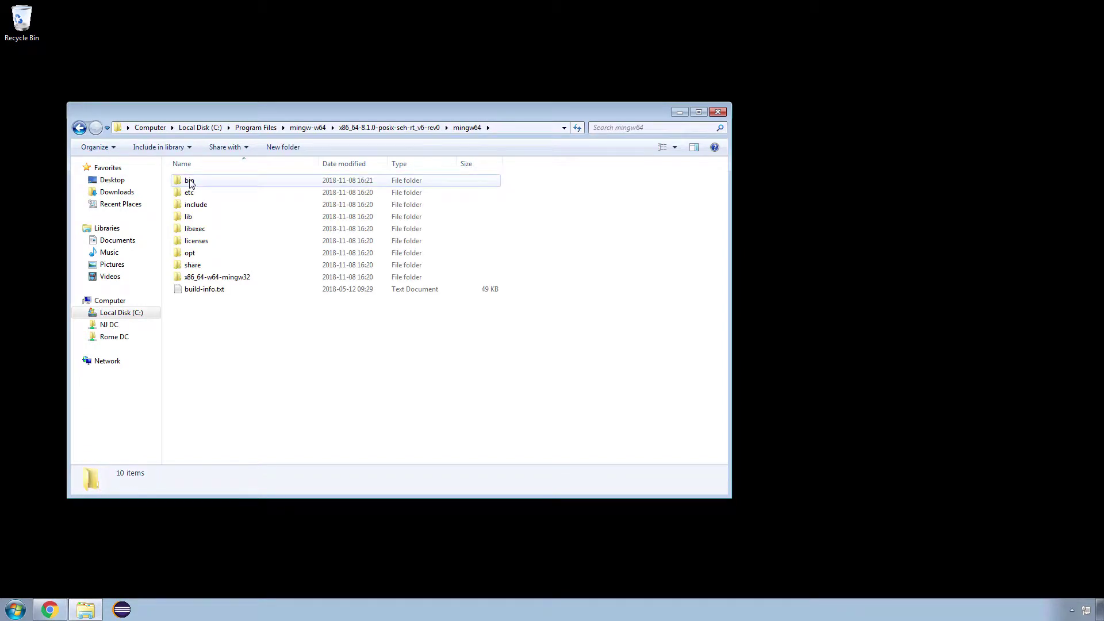
{"action": "double_click", "coordinate": [190, 181]}
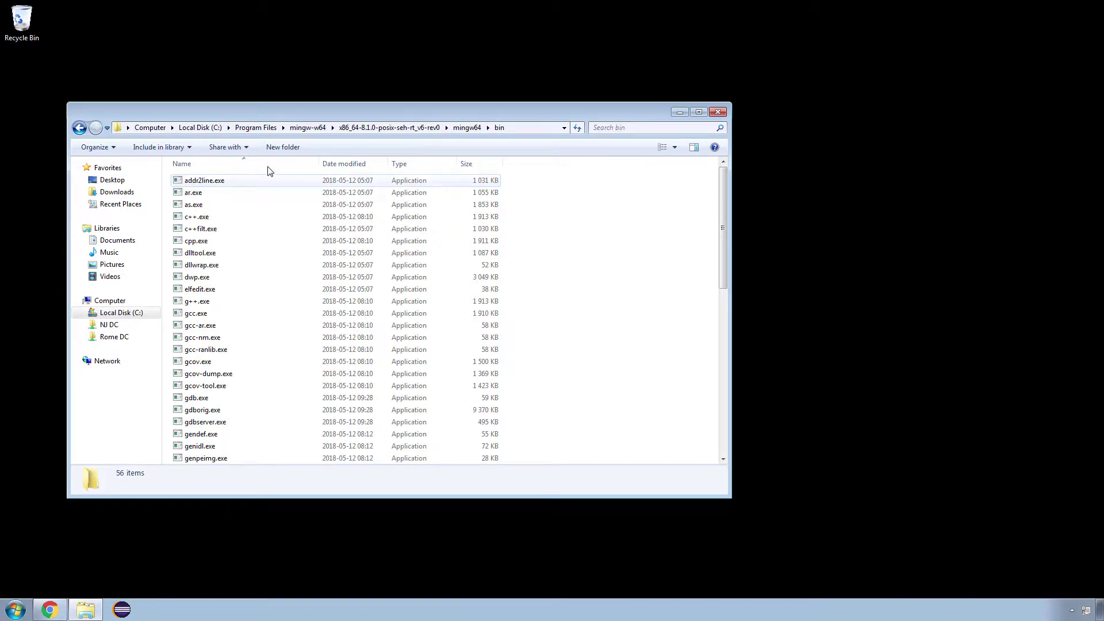
{"action": "left_click", "coordinate": [514, 128]}
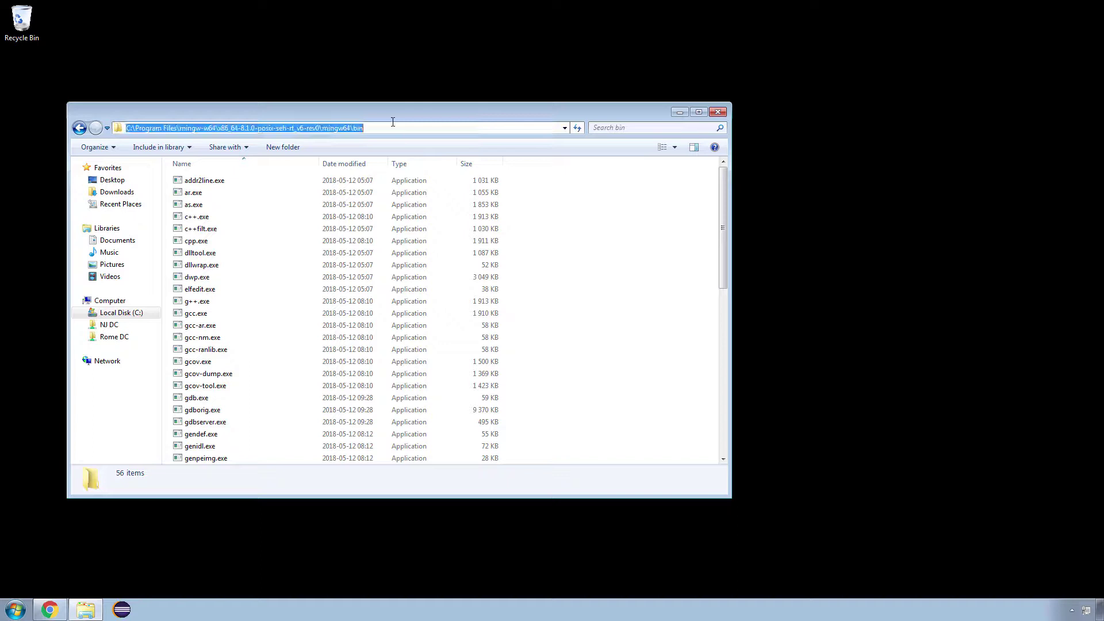
{"action": "right_click", "coordinate": [347, 126]}
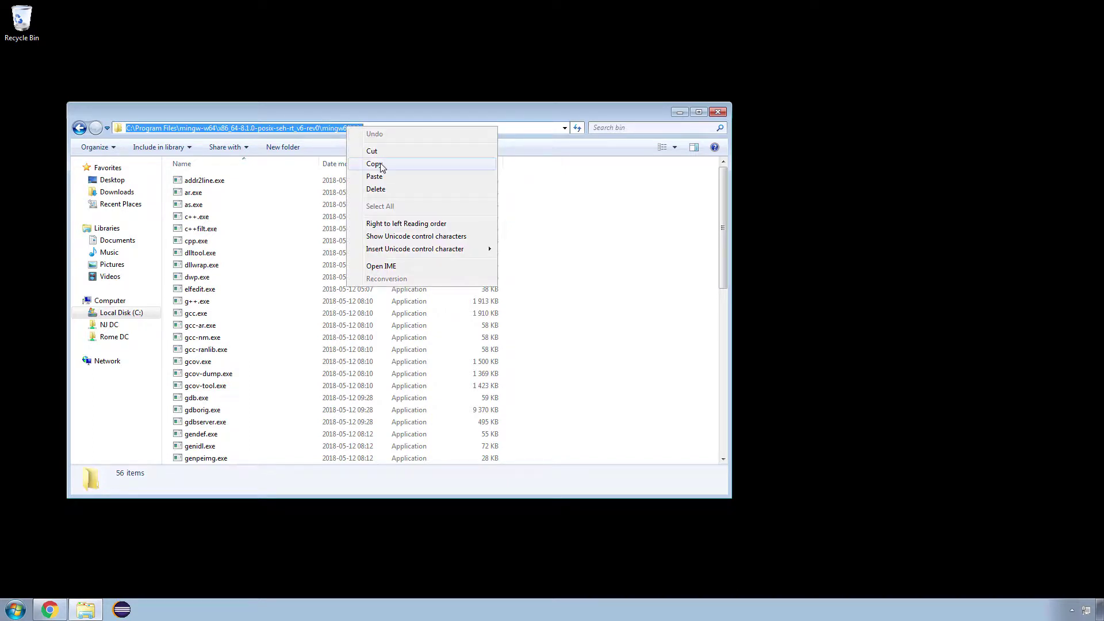
{"action": "left_click", "coordinate": [380, 165]}
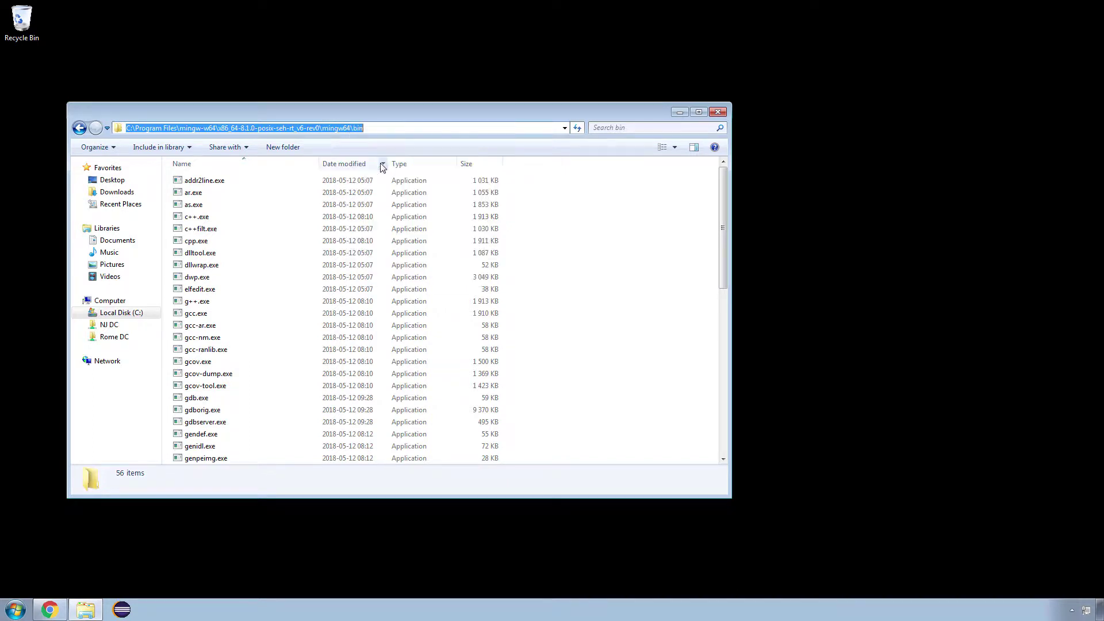
Step: Open the Environment Variables dialog from the computer's advanced system settings
{"action": "left_click", "coordinate": [14, 611]}
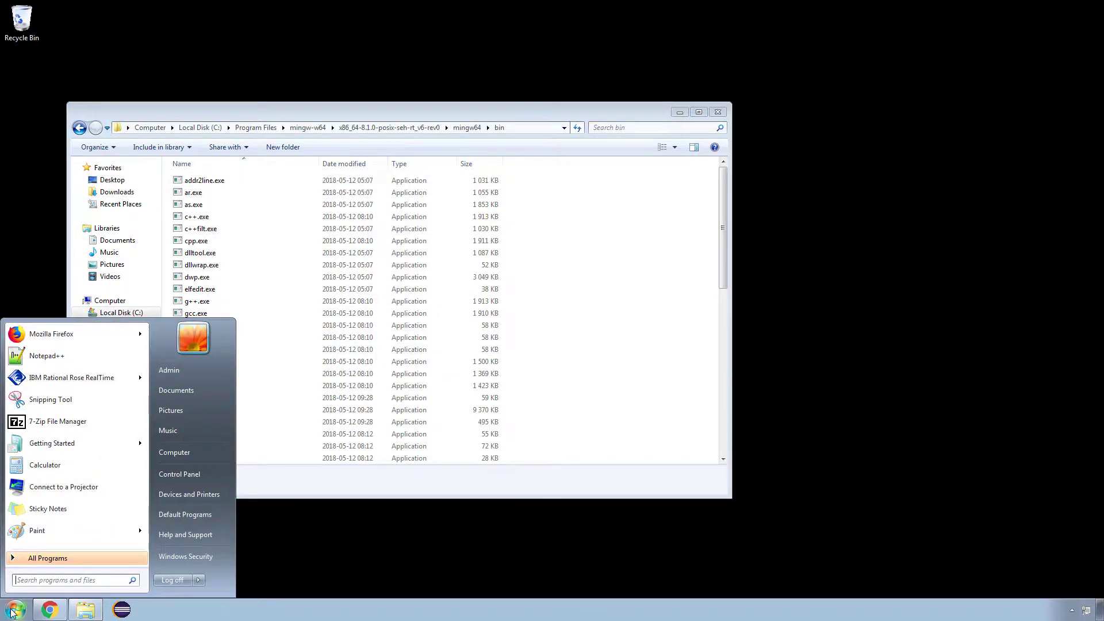
{"action": "right_click", "coordinate": [173, 453]}
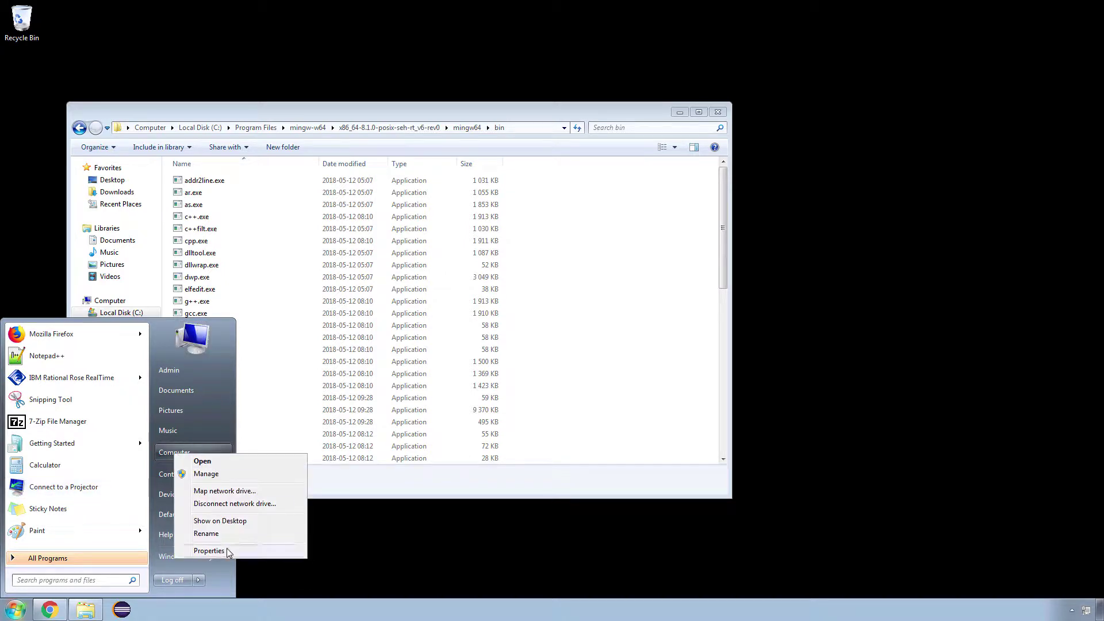
{"action": "left_click", "coordinate": [209, 551]}
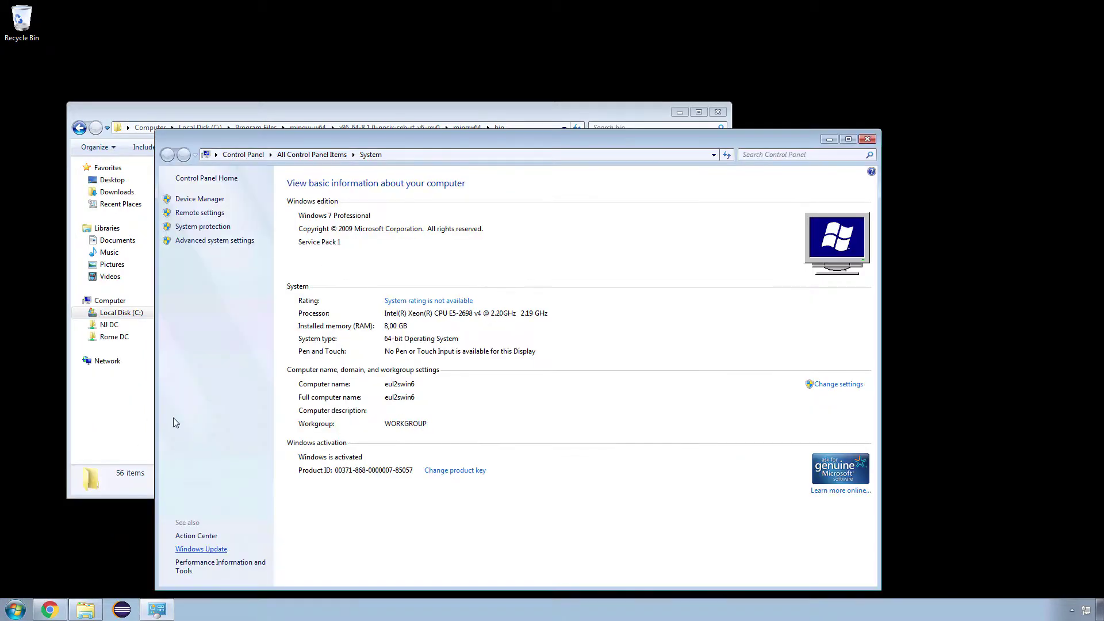
{"action": "left_click", "coordinate": [186, 242]}
{"action": "left_click", "coordinate": [187, 240]}
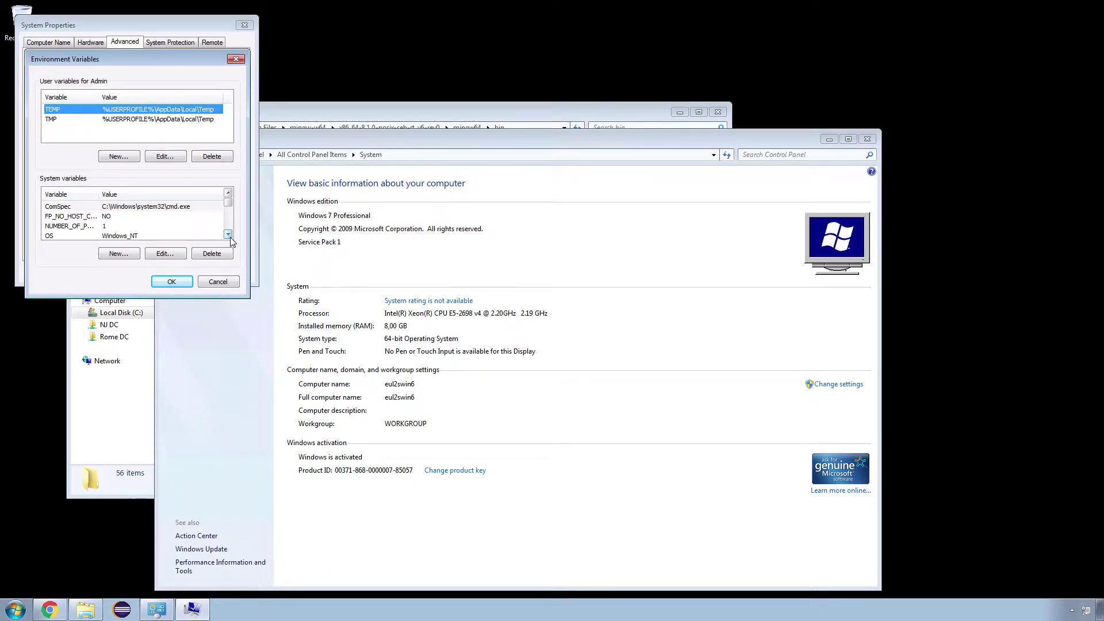
Step: Insert the copied mingw64 bin path at the start of the Path system variable's value
{"action": "left_click", "coordinate": [226, 235]}
{"action": "left_click", "coordinate": [226, 235]}
{"action": "left_click", "coordinate": [155, 227]}
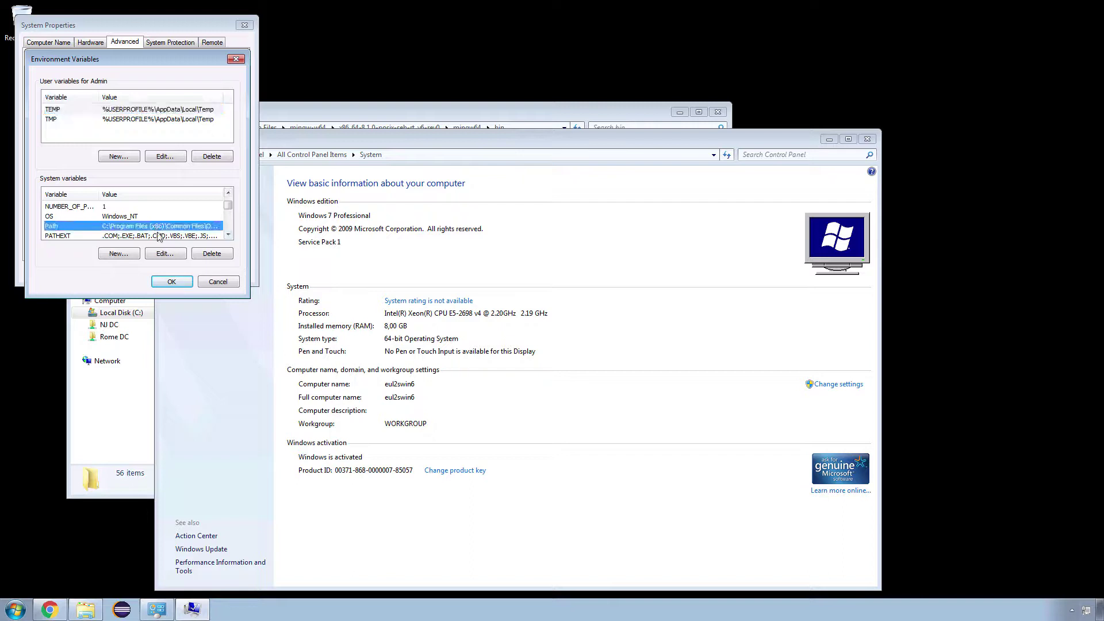
{"action": "left_click", "coordinate": [165, 253]}
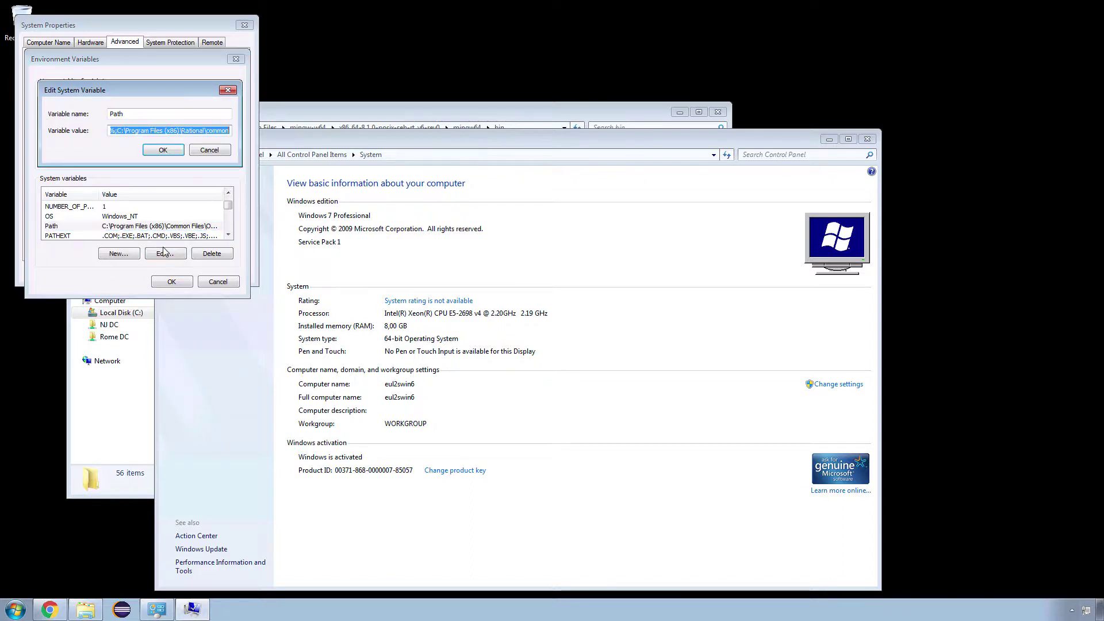
{"action": "key", "text": "Home"}
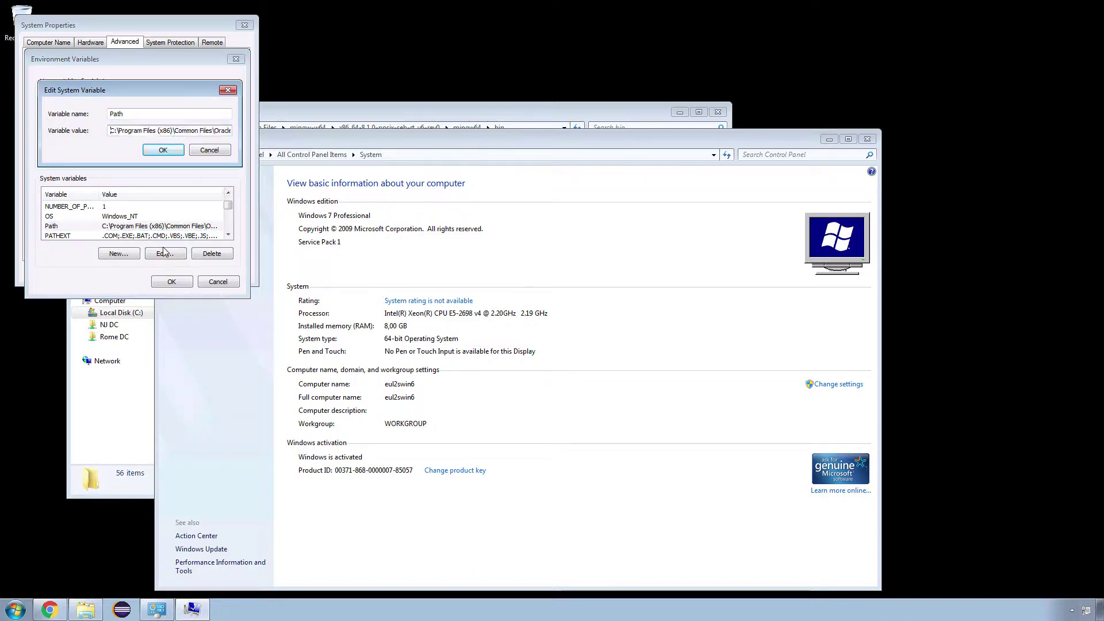
{"action": "right_click", "coordinate": [110, 130]}
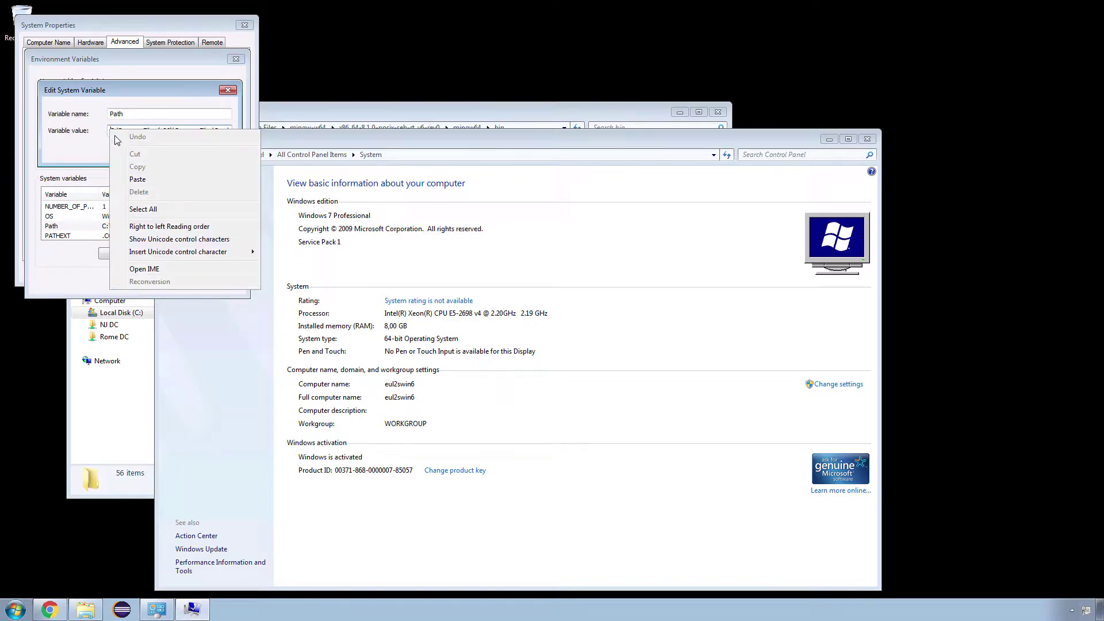
{"action": "left_click", "coordinate": [138, 179]}
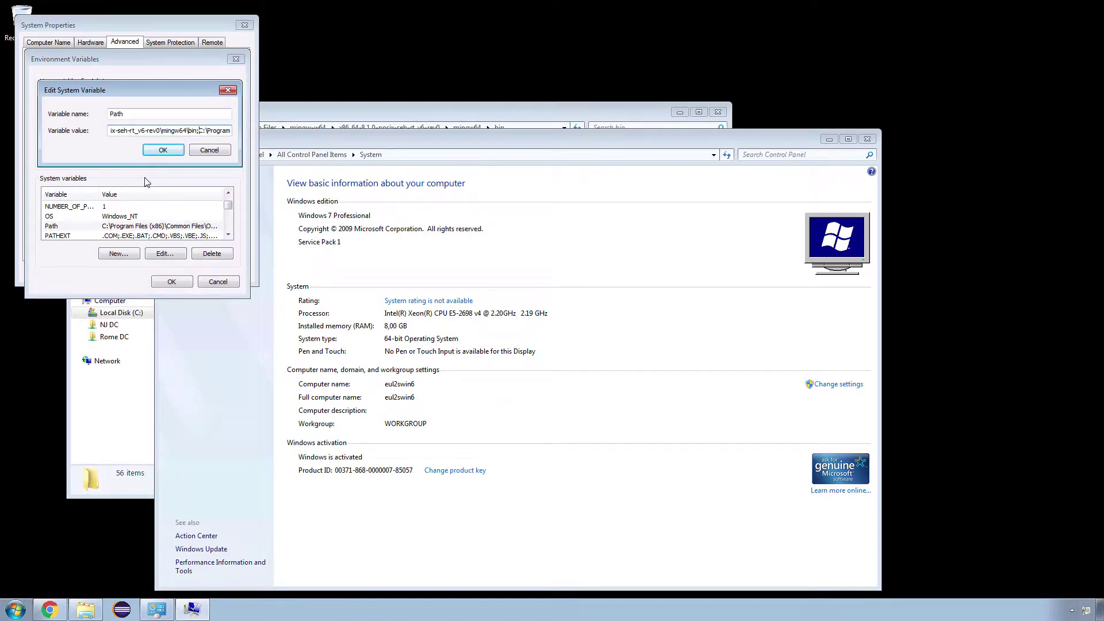
{"action": "left_click", "coordinate": [163, 150]}
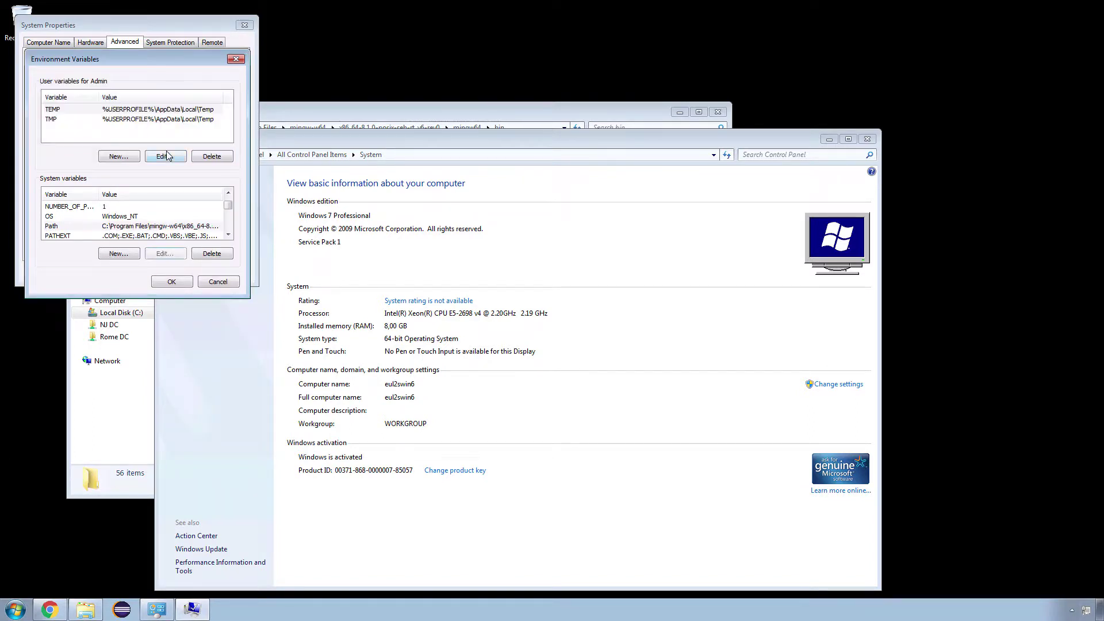
Step: Confirm the environment variable and system property changes, and close the System and bin folder windows
{"action": "left_click", "coordinate": [171, 282]}
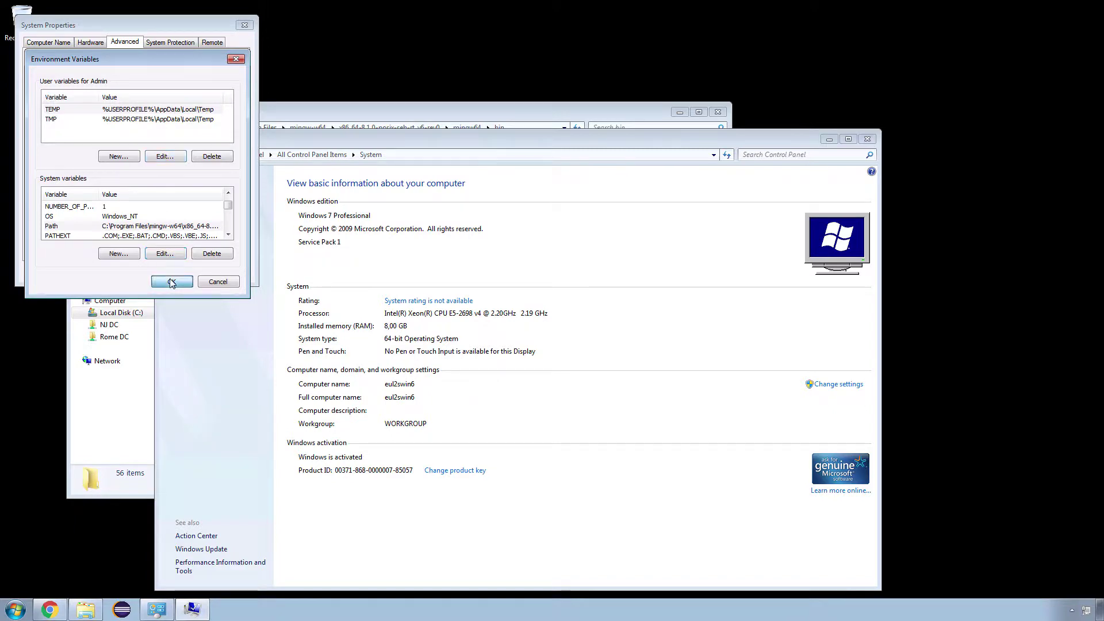
{"action": "left_click", "coordinate": [135, 275]}
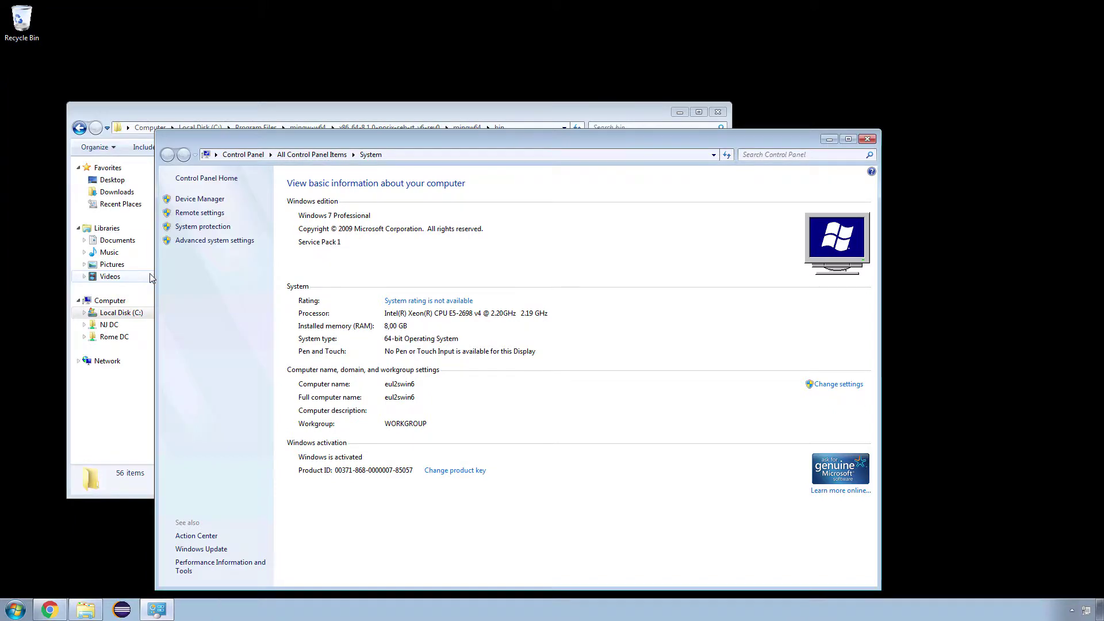
{"action": "left_click", "coordinate": [868, 139]}
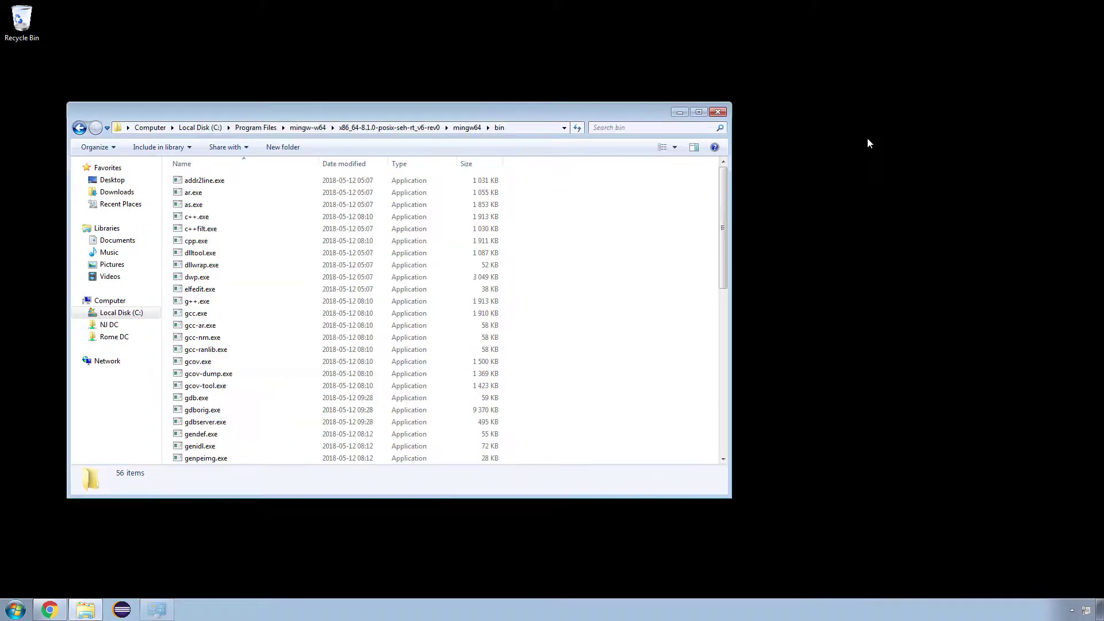
{"action": "left_click", "coordinate": [719, 113]}
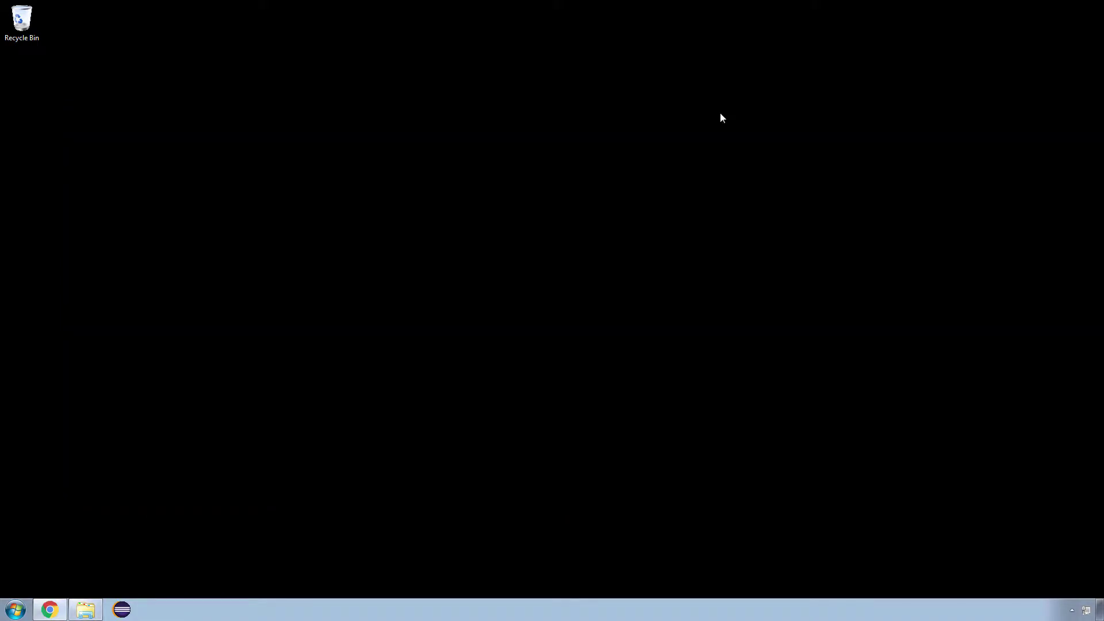
Step: Open a command prompt, check the compiler version with g++ -v, and exit the prompt
{"action": "left_click", "coordinate": [15, 609]}
{"action": "type", "text": "cmd"}
{"action": "key", "text": "Return"}
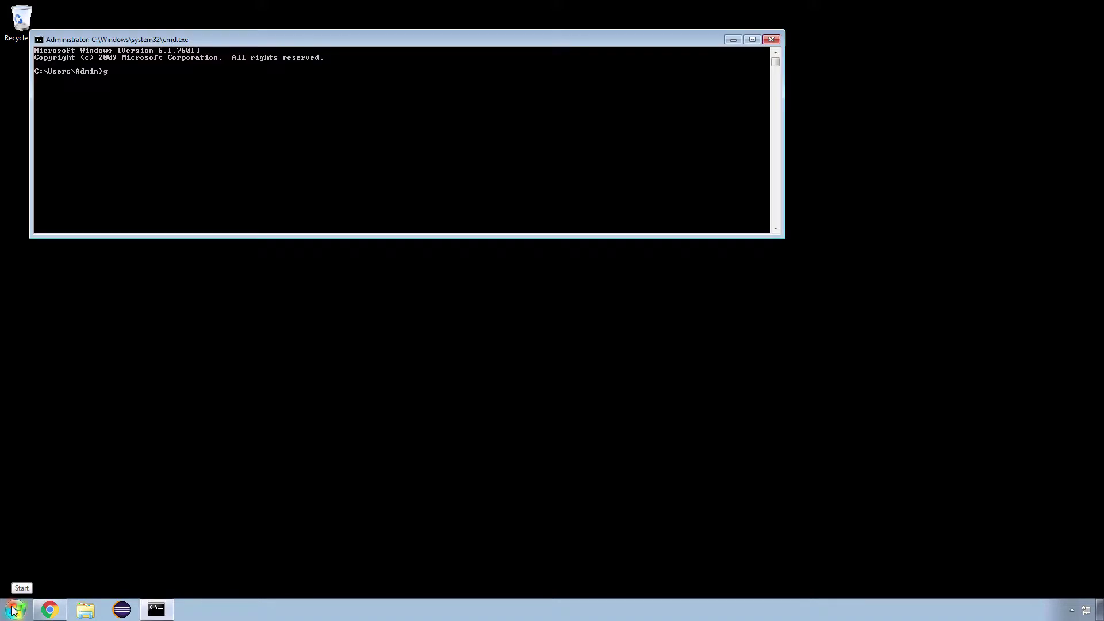
{"action": "type", "text": "g++ -v"}
{"action": "key", "text": "Return"}
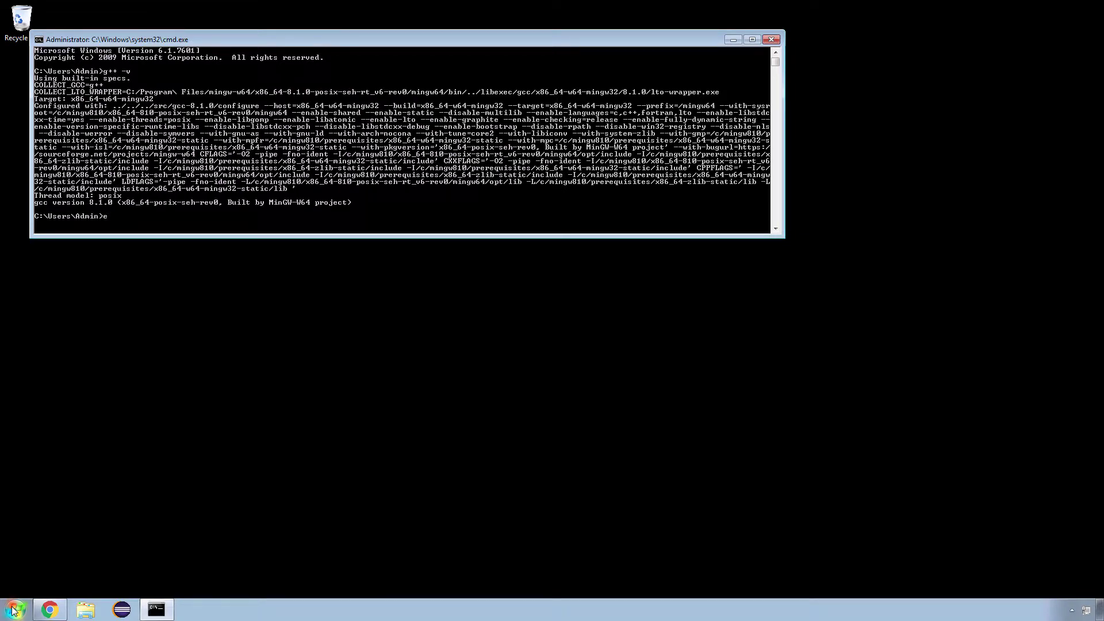
{"action": "type", "text": "exit"}
{"action": "key", "text": "Return"}
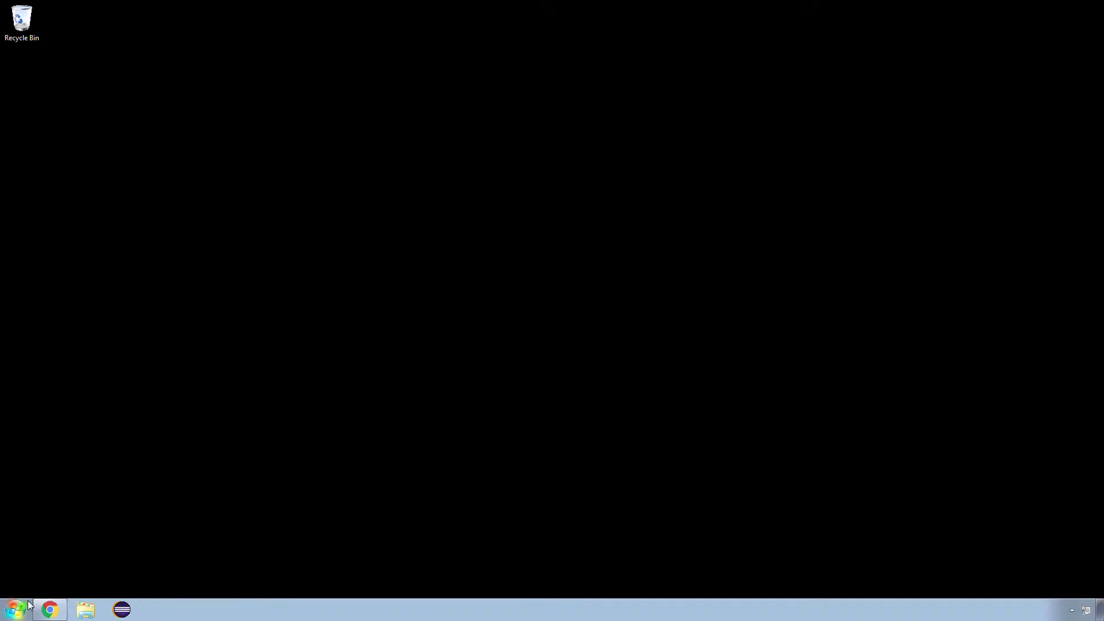
Step: Launch Eclipse with the C:\projects\Demo workspace and close the Welcome page
{"action": "left_click", "coordinate": [122, 610]}
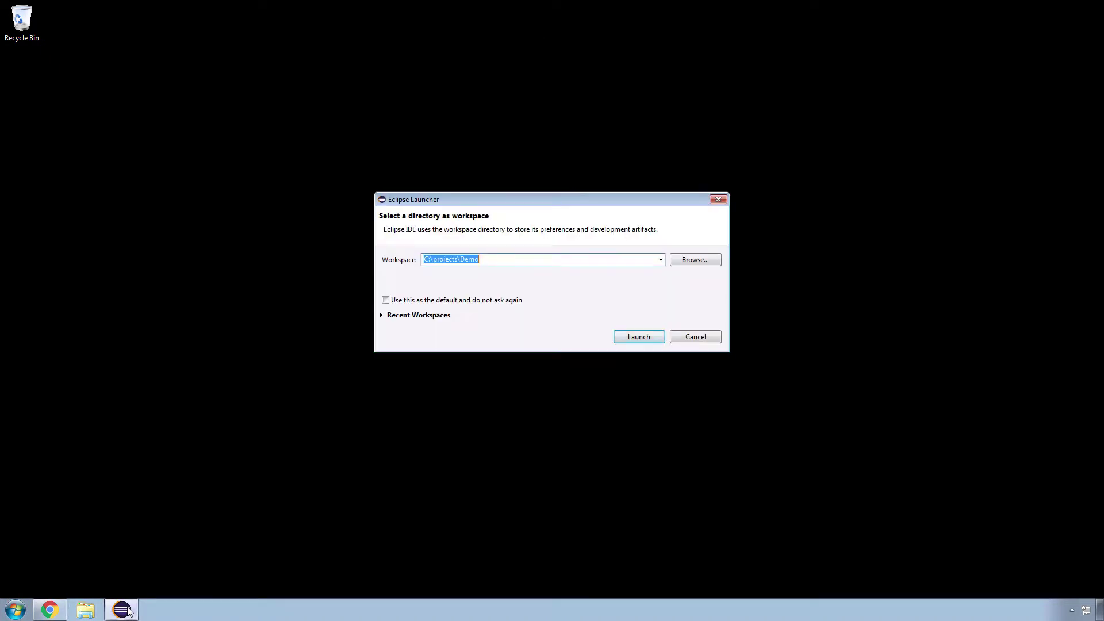
{"action": "left_click", "coordinate": [620, 339]}
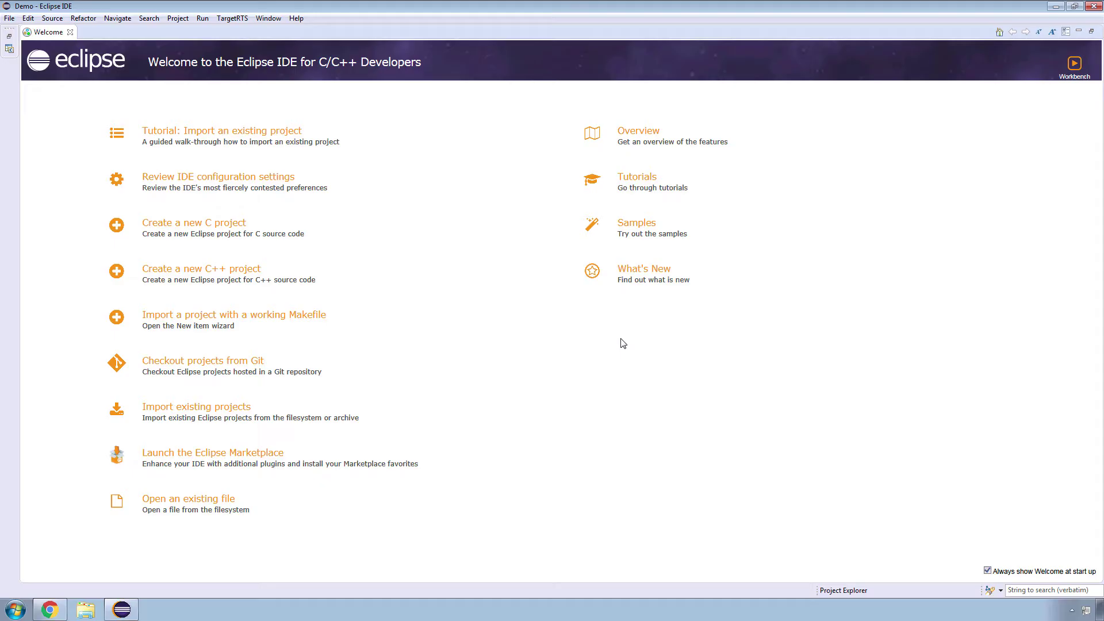
{"action": "left_click", "coordinate": [71, 33]}
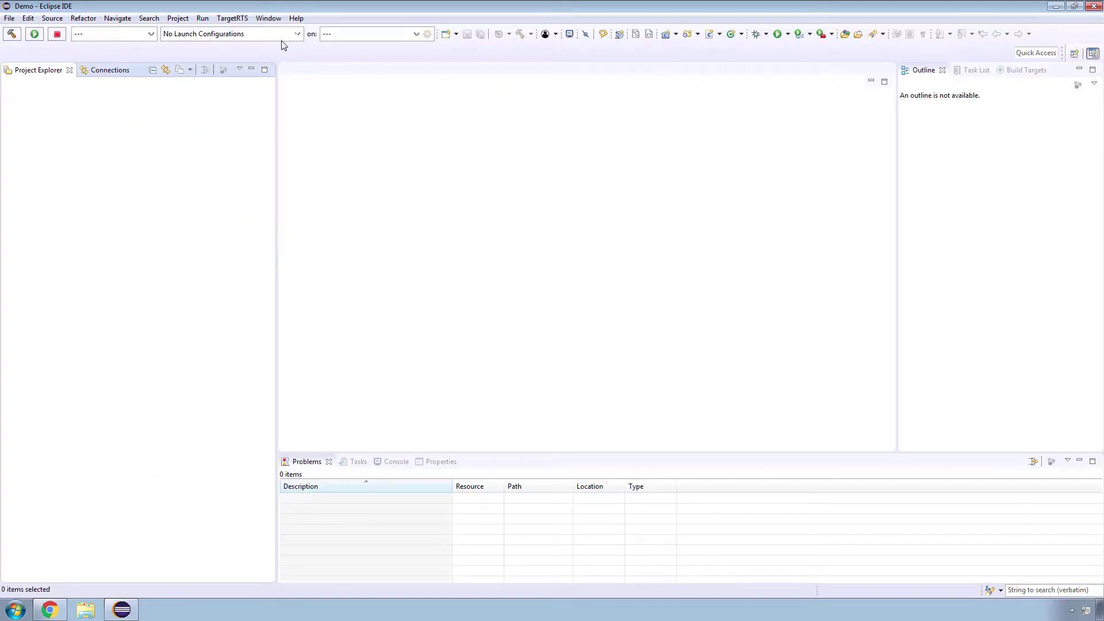
Step: Open the UML Development perspective
{"action": "left_click", "coordinate": [1074, 53]}
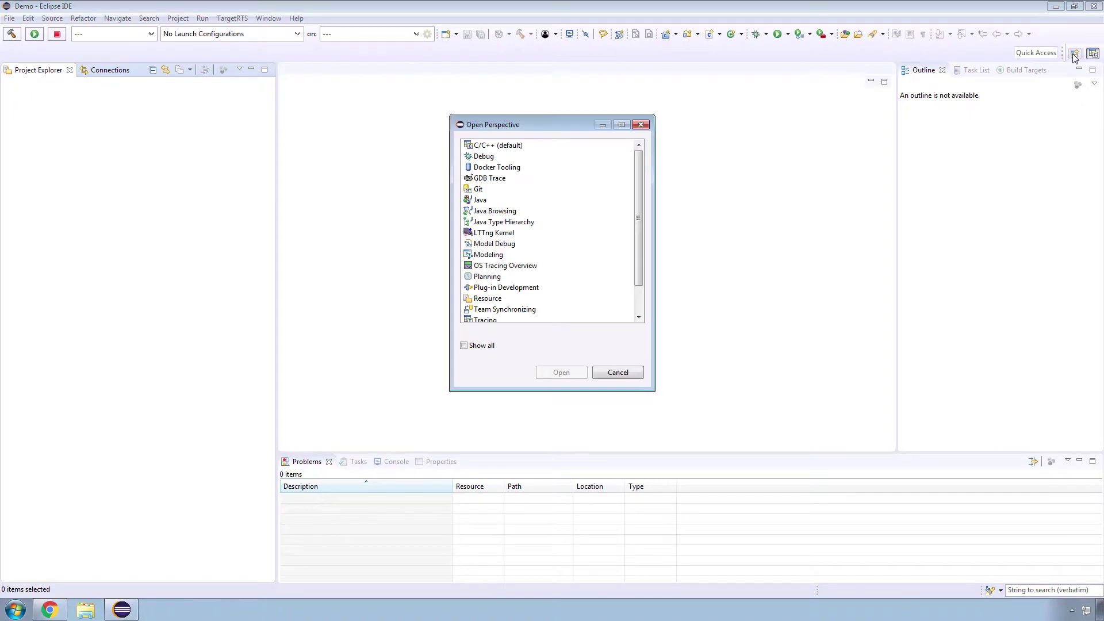
{"action": "left_click_drag", "start_coordinate": [638, 223], "coordinate": [637, 276]}
{"action": "left_click", "coordinate": [518, 301]}
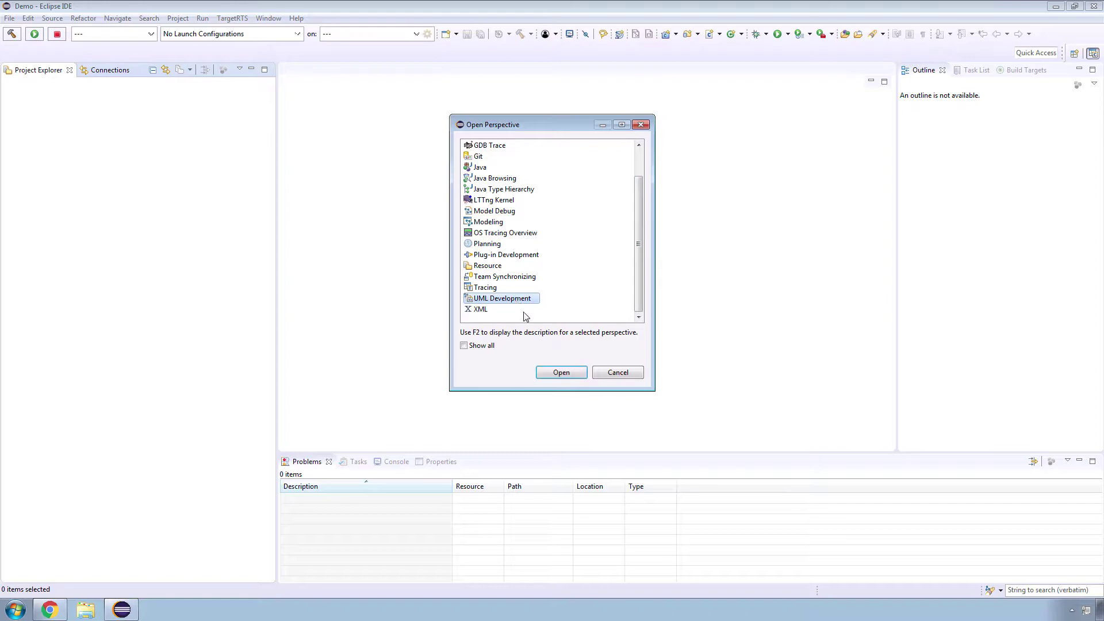
{"action": "left_click", "coordinate": [564, 373]}
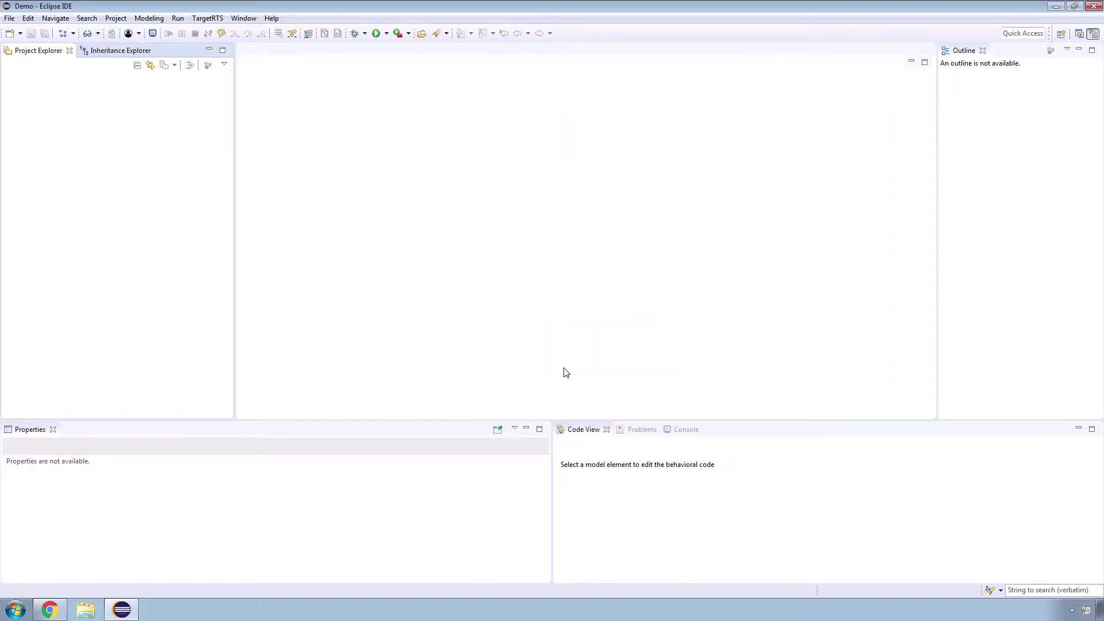
Step: Create a model project named HelloWorldProject from the UML Capsule C++ Development Model template, with the model file CPPModel
{"action": "left_click", "coordinate": [9, 17]}
{"action": "mouse_move", "coordinate": [156, 35]}
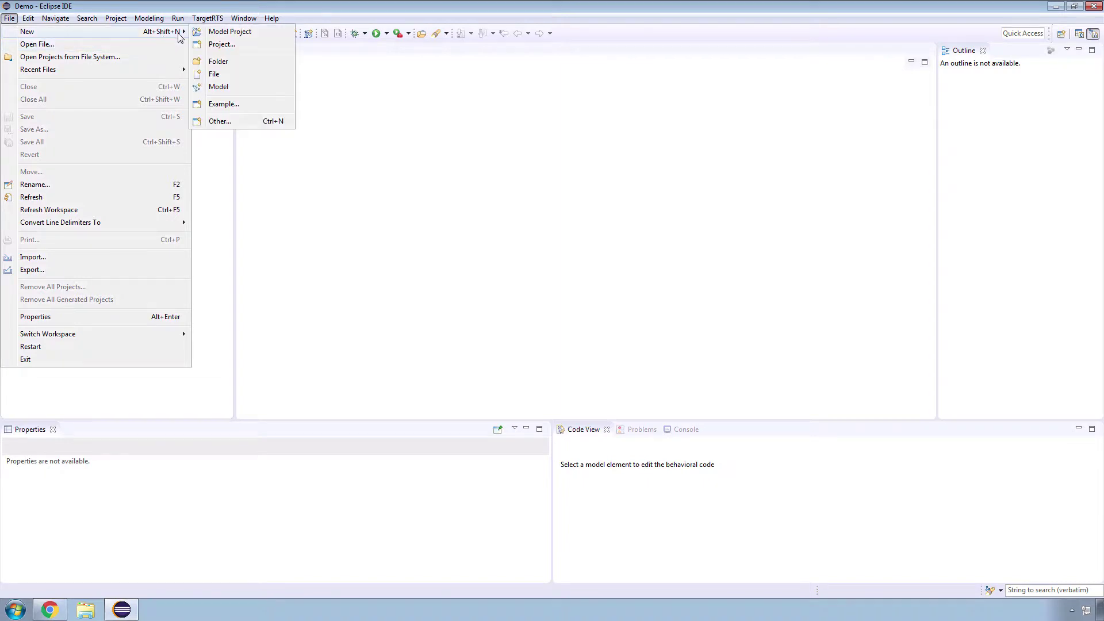
{"action": "left_click", "coordinate": [219, 34]}
{"action": "type", "text": "HelloWorldProject"}
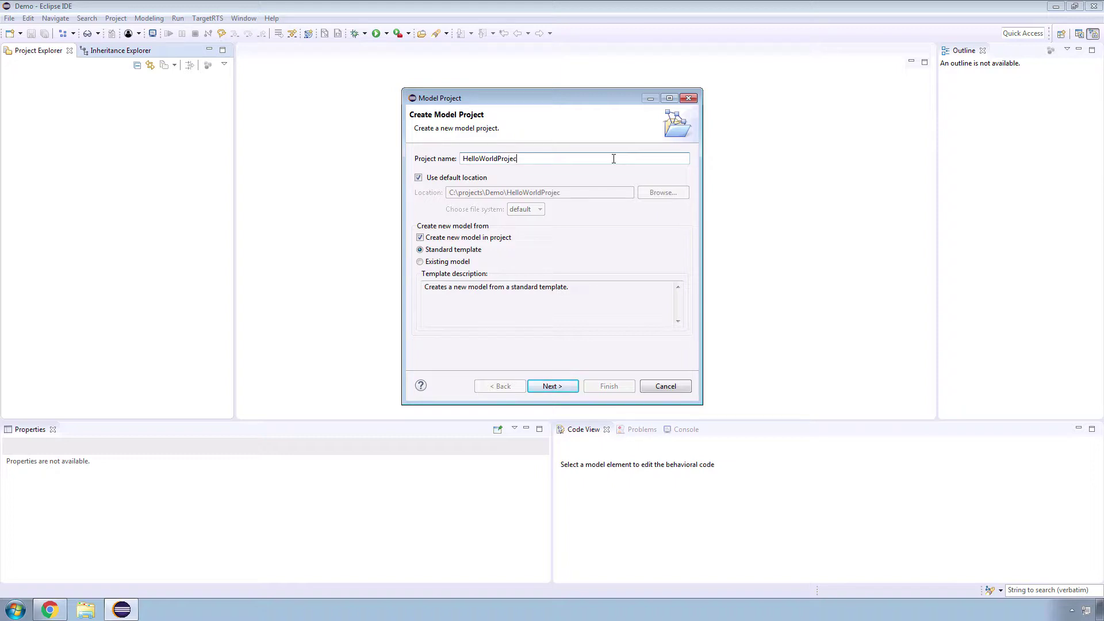
{"action": "left_click", "coordinate": [555, 386]}
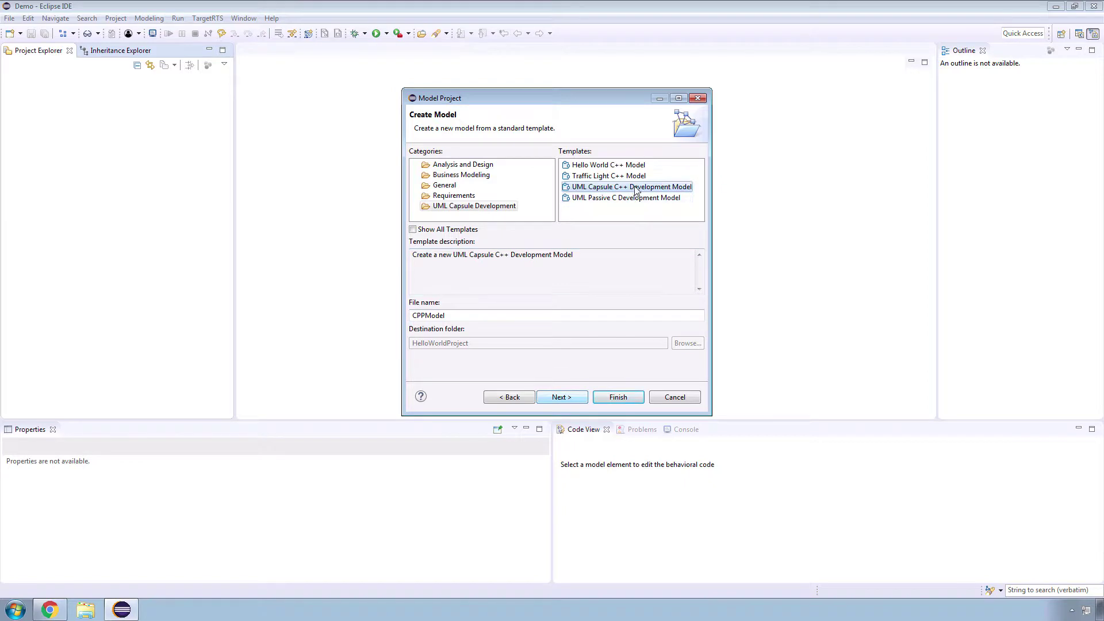
{"action": "left_click", "coordinate": [616, 398]}
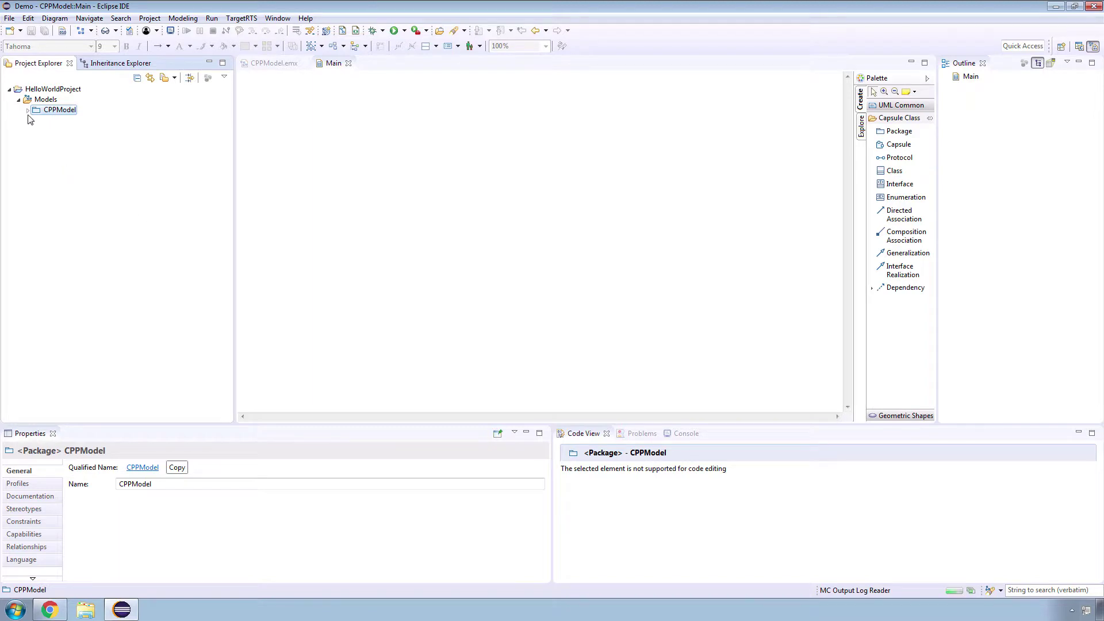
Step: Expand CPPModel in the project tree and add a capsule named HelloWorld to the Main diagram
{"action": "left_click", "coordinate": [29, 110]}
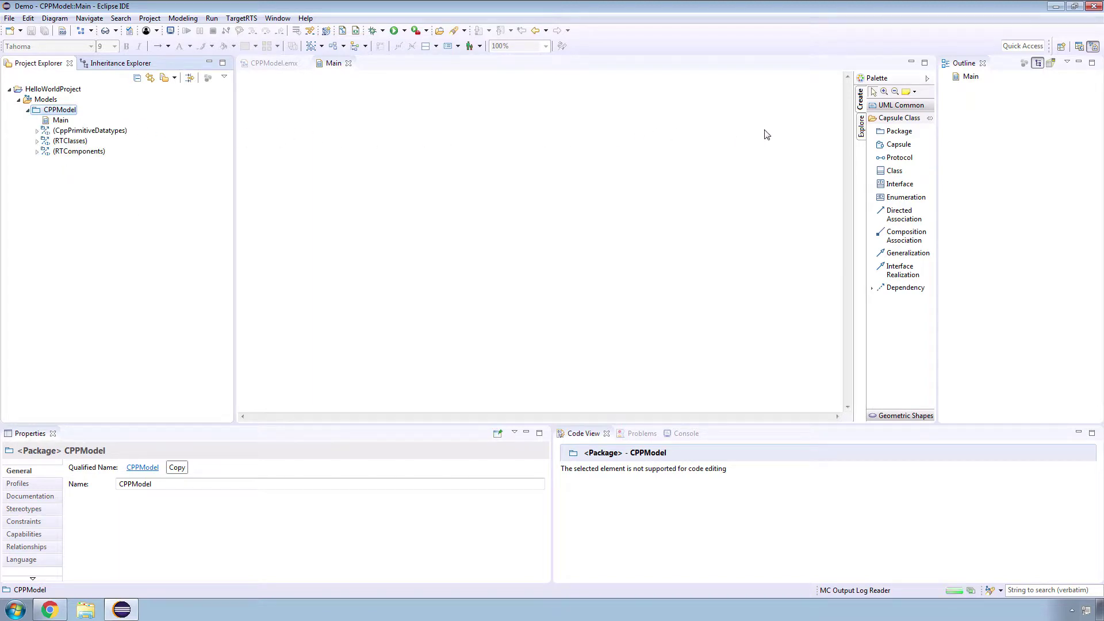
{"action": "left_click_drag", "start_coordinate": [893, 149], "coordinate": [305, 104]}
{"action": "type", "text": "Hello"}
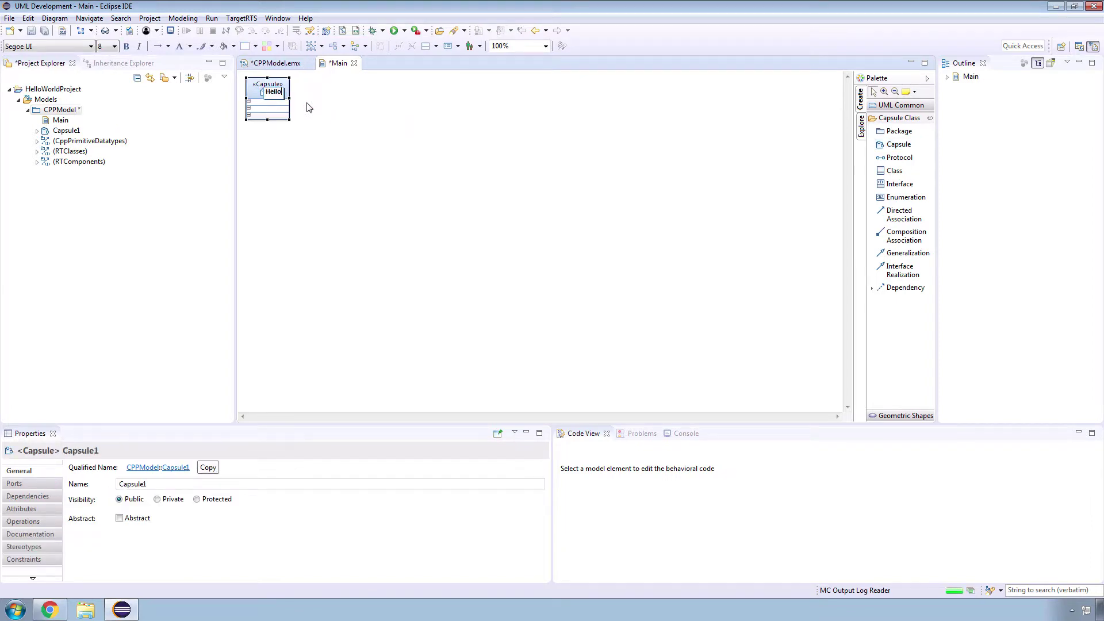
{"action": "type", "text": "World"}
{"action": "key", "text": "Return"}
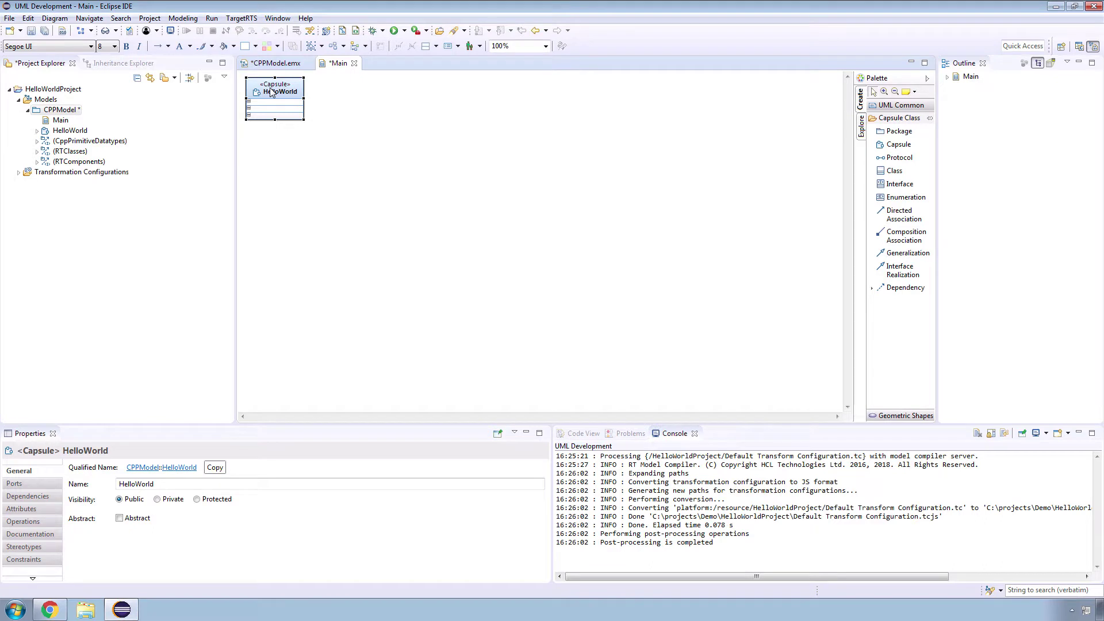
Step: Open the HelloWorld capsule's structure diagram and add a port typed by the Log protocol inside the capsule
{"action": "right_click", "coordinate": [272, 93]}
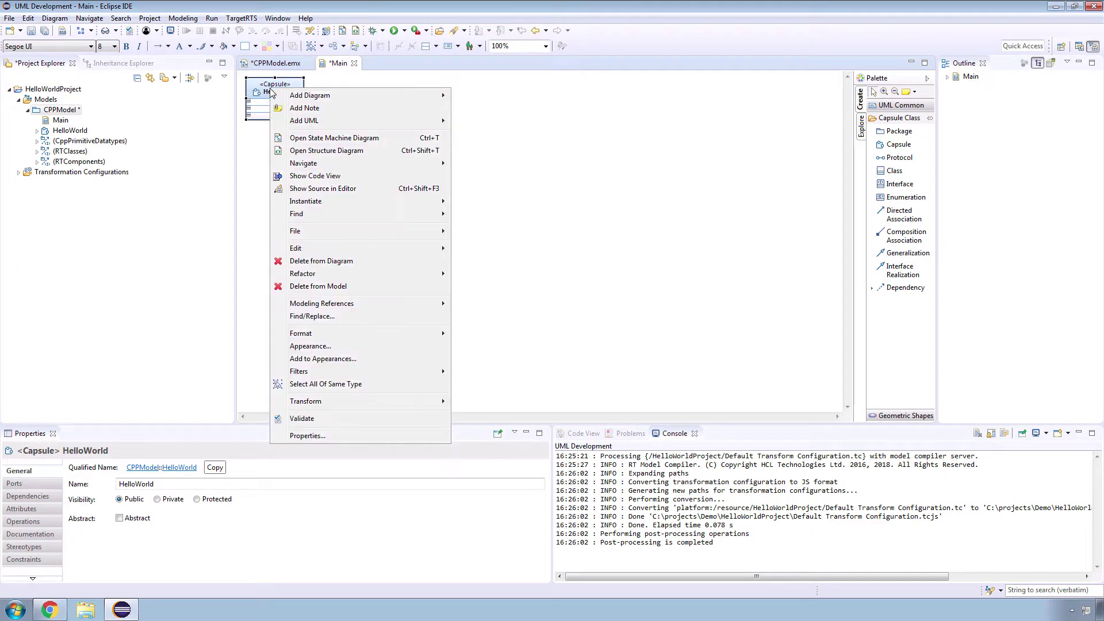
{"action": "left_click", "coordinate": [314, 151]}
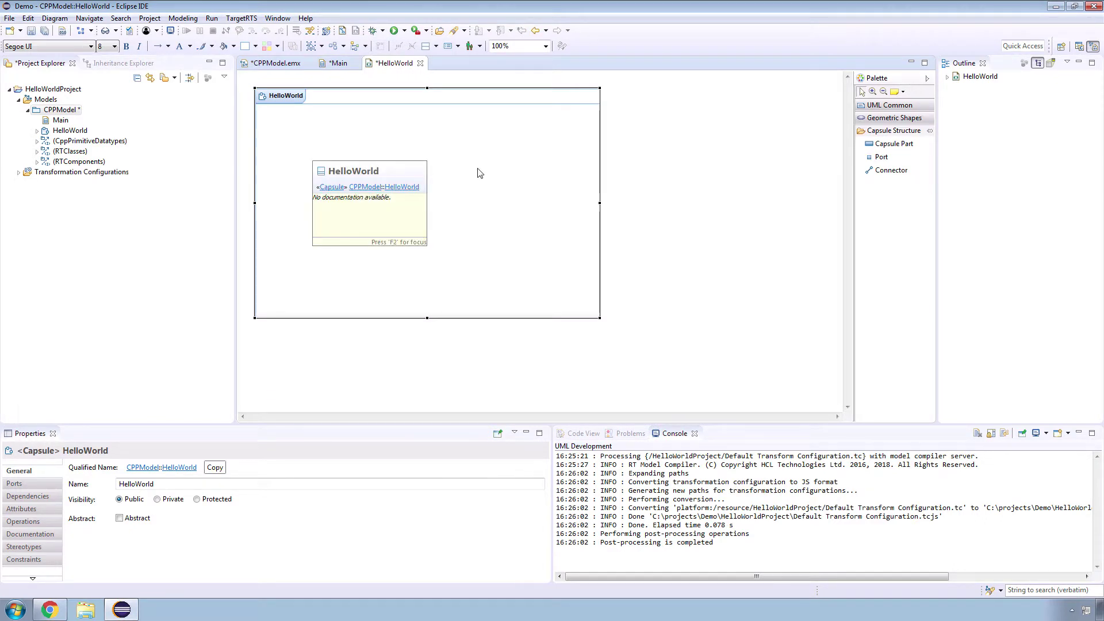
{"action": "left_click", "coordinate": [881, 157]}
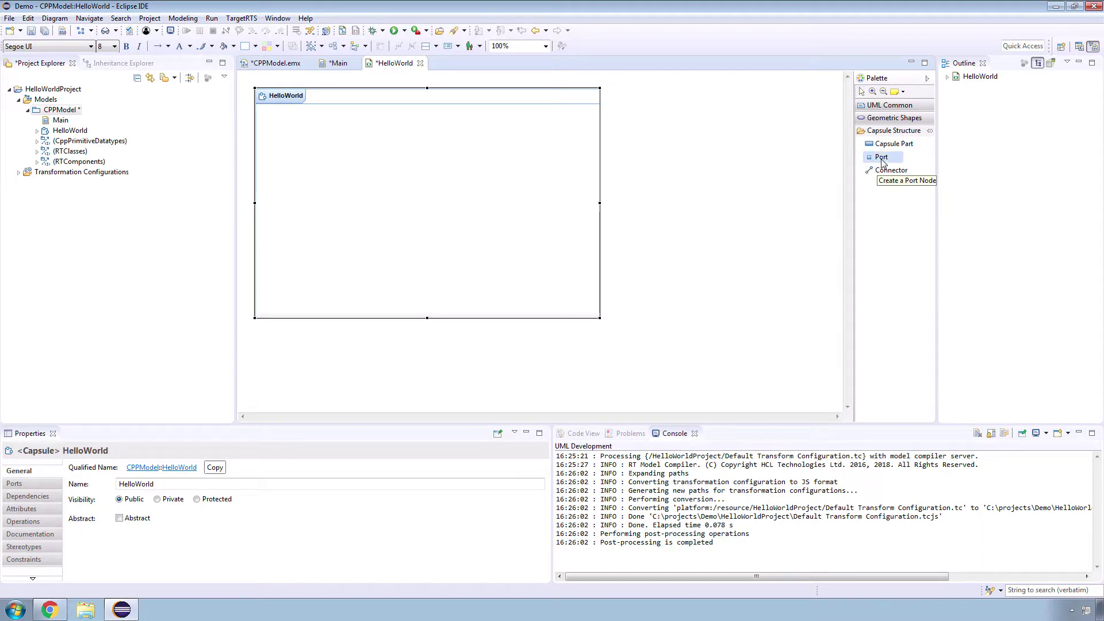
{"action": "left_click", "coordinate": [292, 136]}
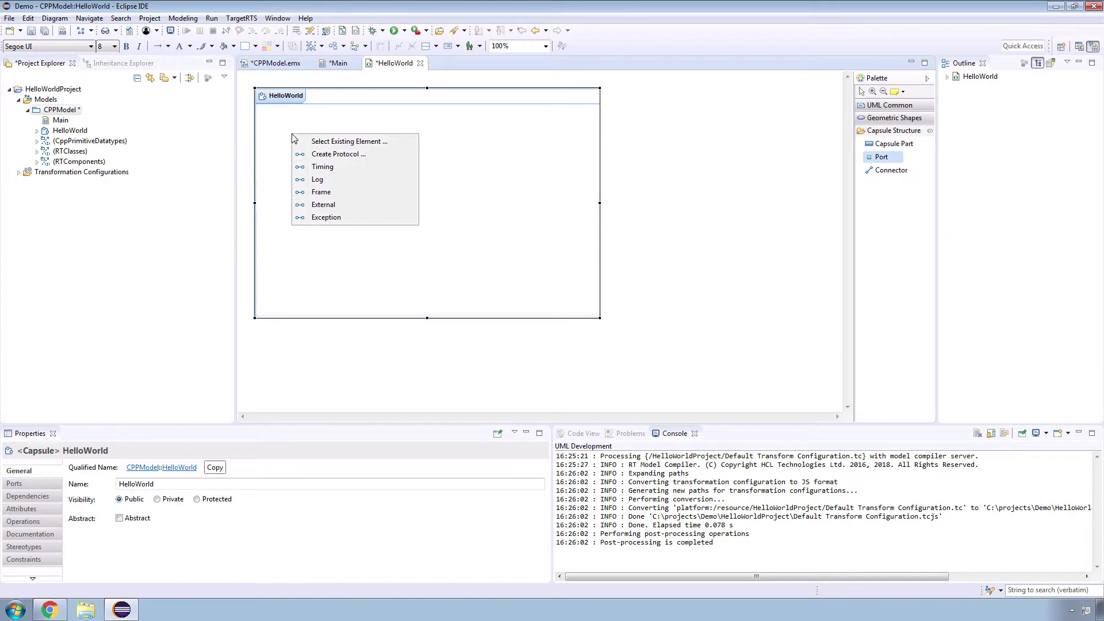
{"action": "left_click", "coordinate": [317, 180]}
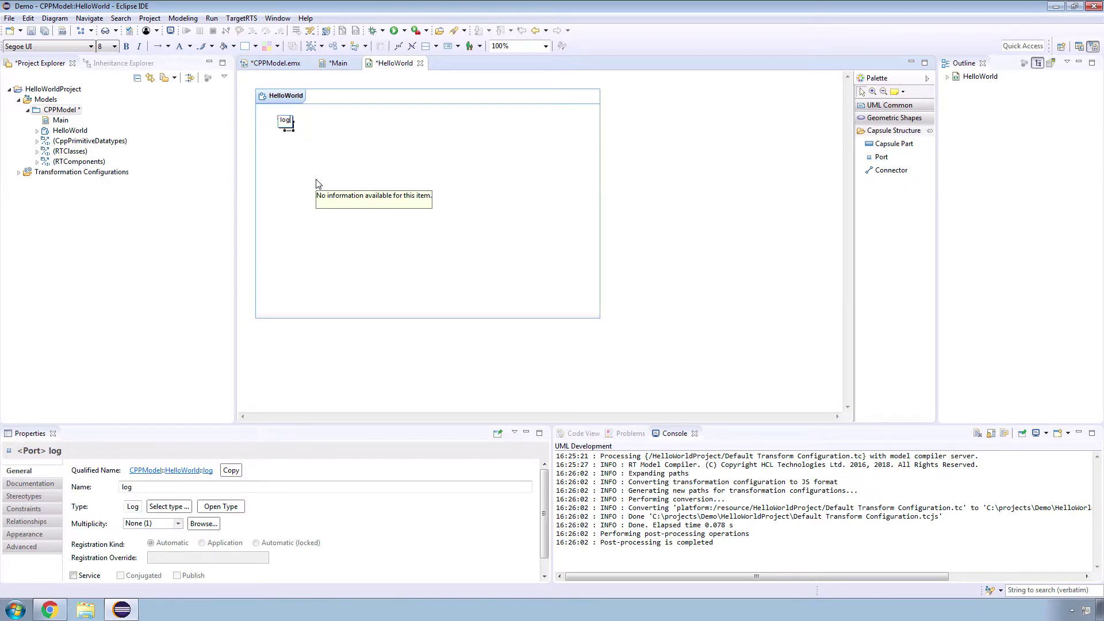
Step: Open the HelloWorld capsule's state machine diagram and give the Initial transition the effect code log.log("Hello RTist"); followed by log.commit(); on a second line
{"action": "right_click", "coordinate": [316, 183]}
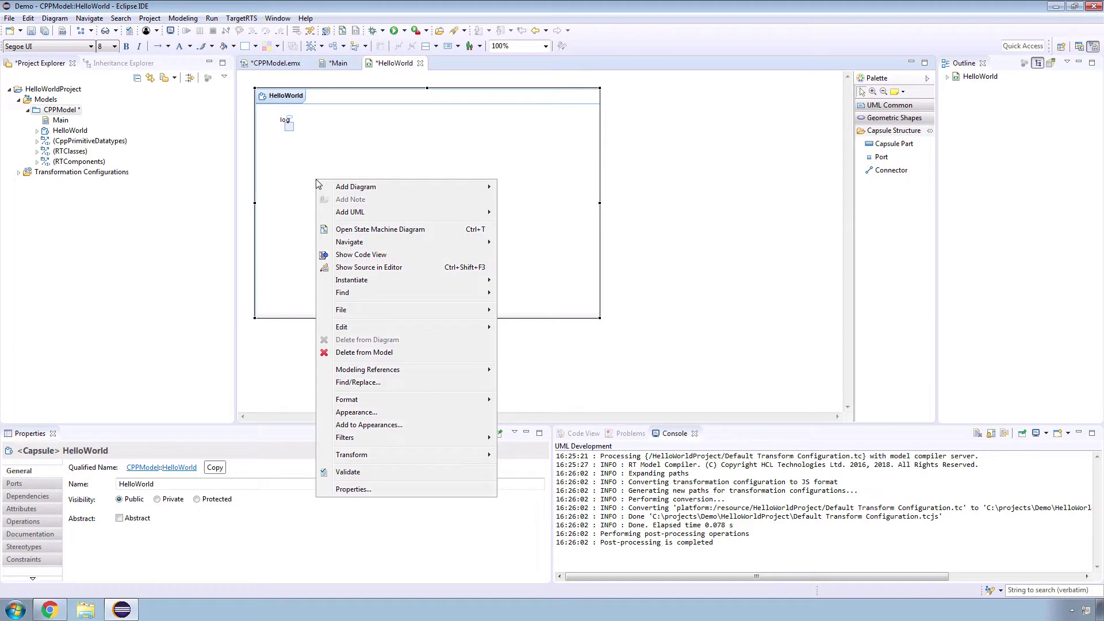
{"action": "left_click", "coordinate": [376, 233]}
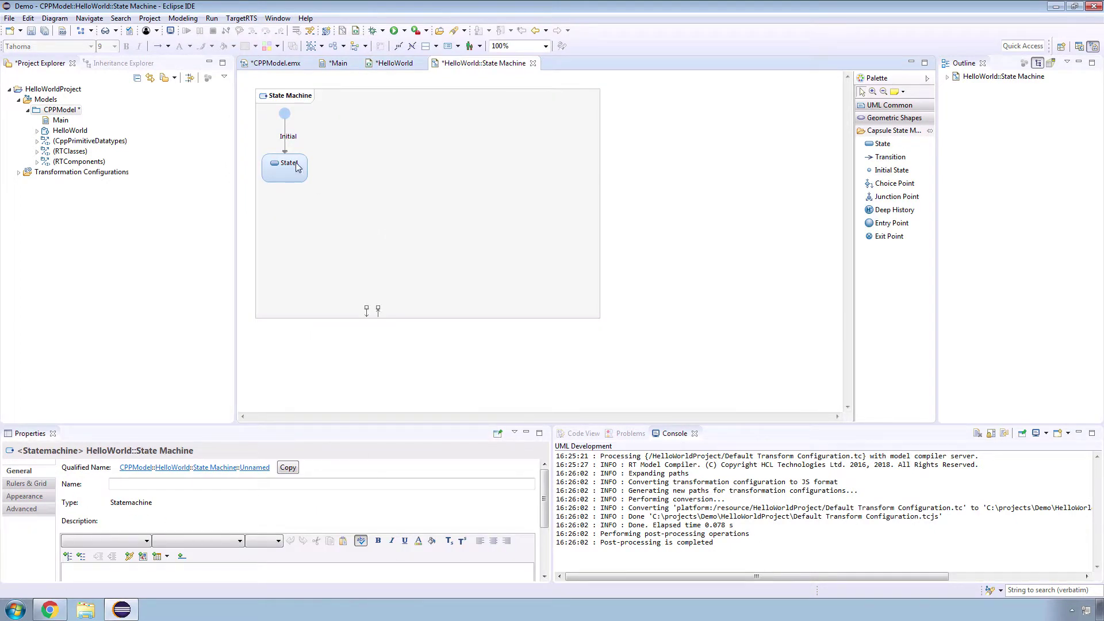
{"action": "left_click", "coordinate": [286, 148]}
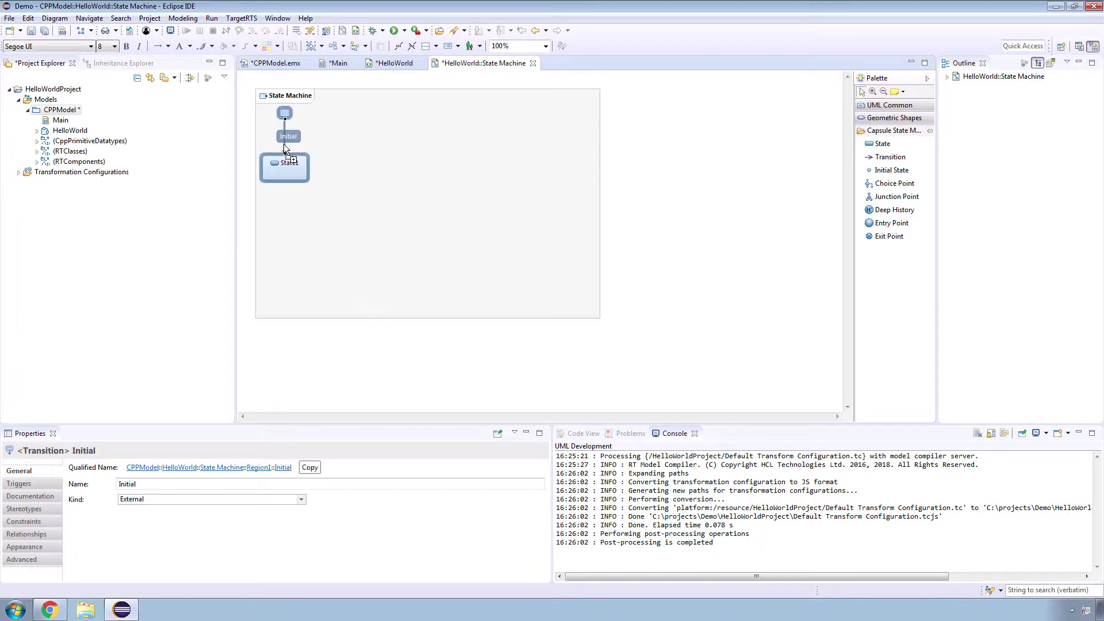
{"action": "left_click", "coordinate": [580, 432]}
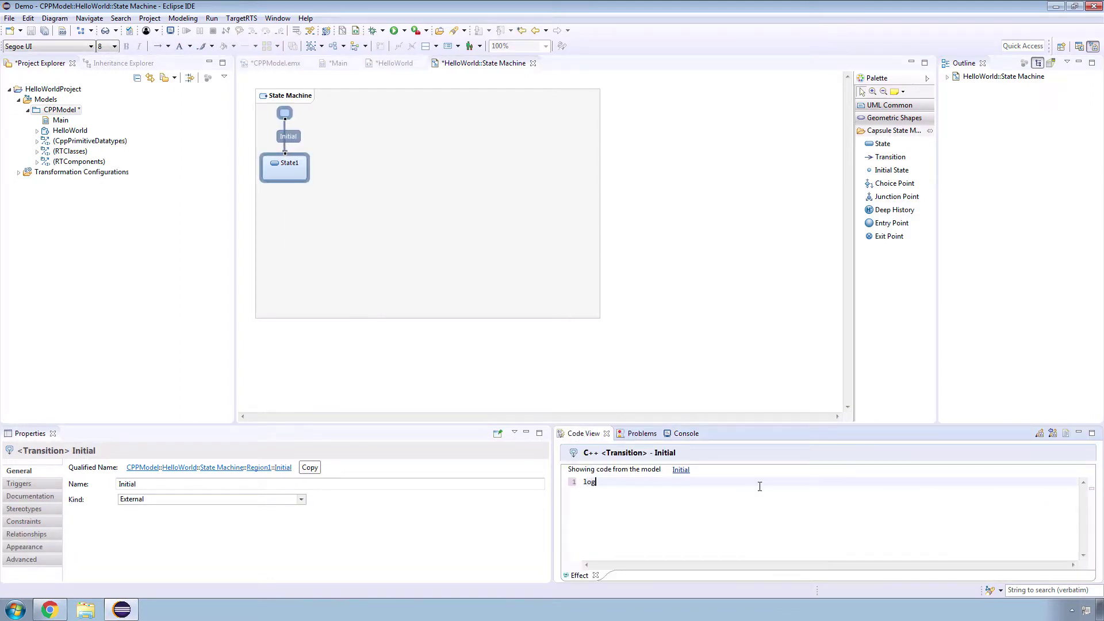
{"action": "type", "text": "log.log(\"Hello RTist\");"}
{"action": "key", "text": "Return"}
{"action": "type", "text": "log.commit();"}
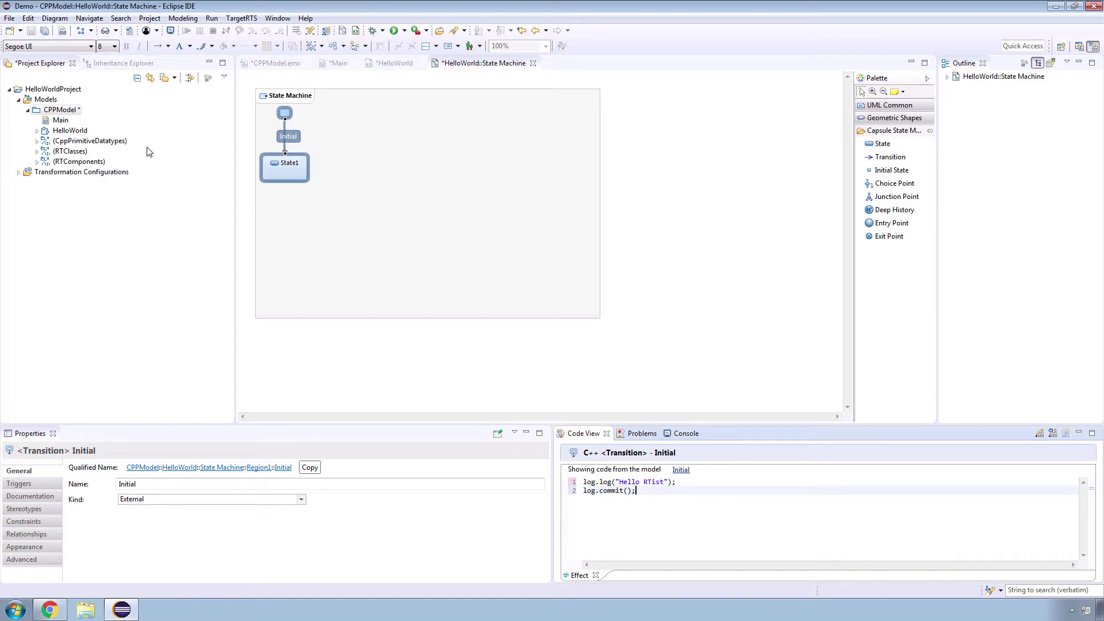
Step: Open the Default Transform Configuration from the project's Transformation Configurations and set its workspace output path to MyExe
{"action": "left_click", "coordinate": [20, 172]}
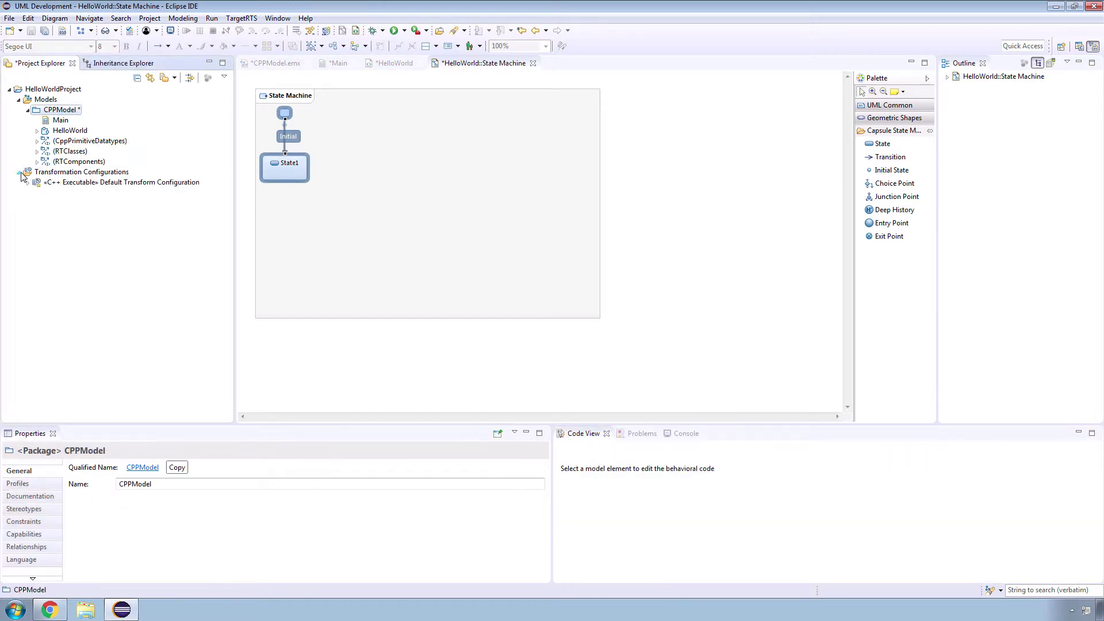
{"action": "double_click", "coordinate": [83, 183]}
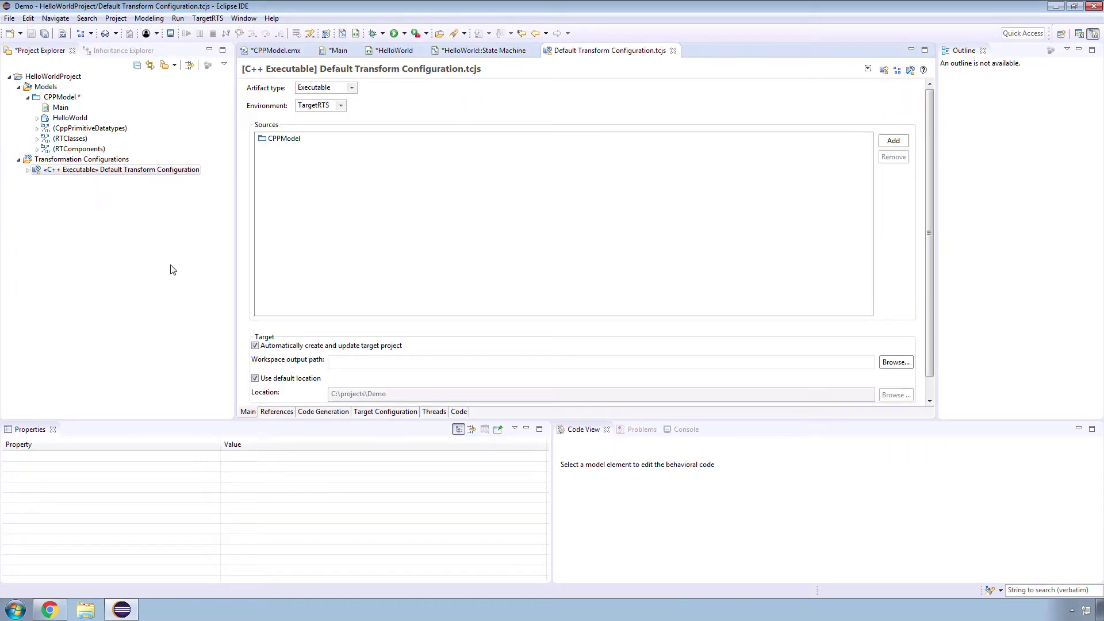
{"action": "left_click", "coordinate": [350, 362]}
{"action": "type", "text": "MyExe"}
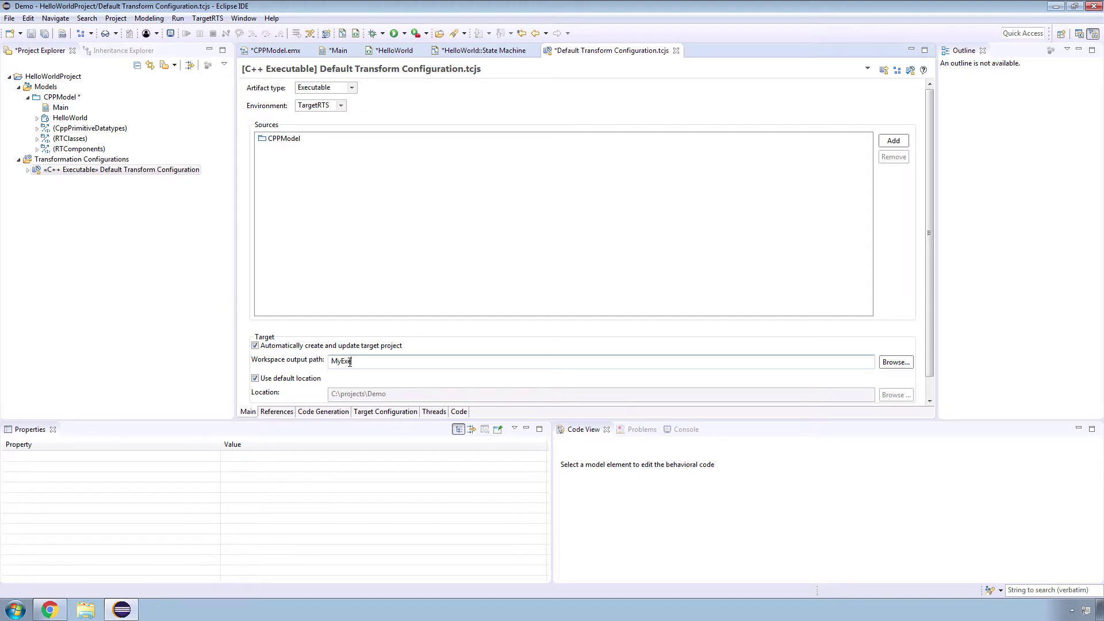
Step: Set the top capsule in the code generation settings to the HelloWorld capsule from CPPModel
{"action": "left_click", "coordinate": [323, 411]}
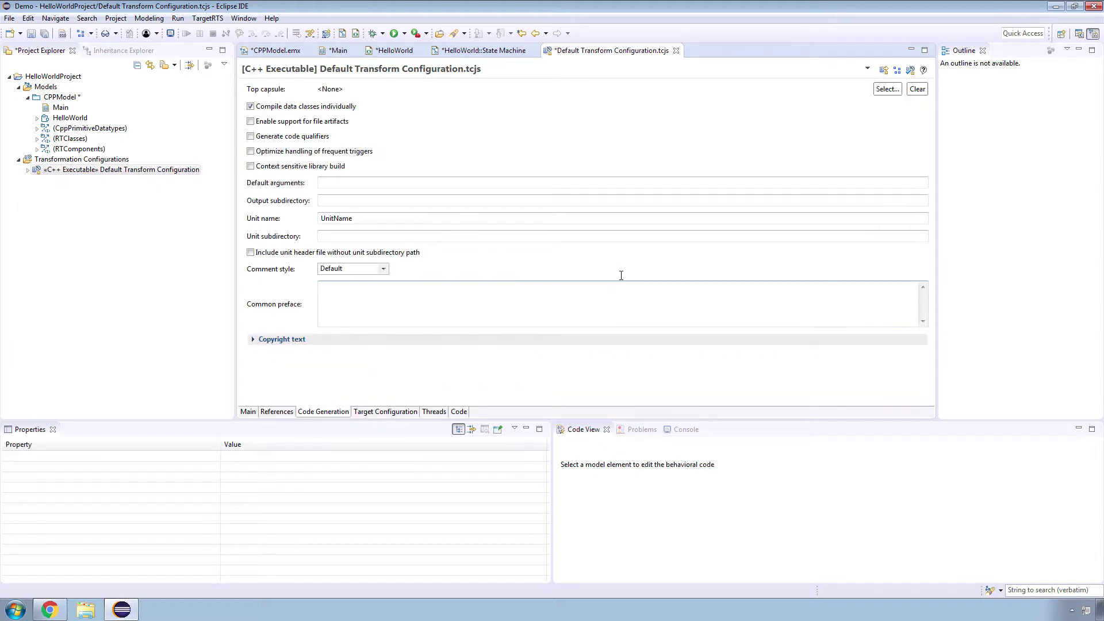
{"action": "left_click", "coordinate": [883, 90]}
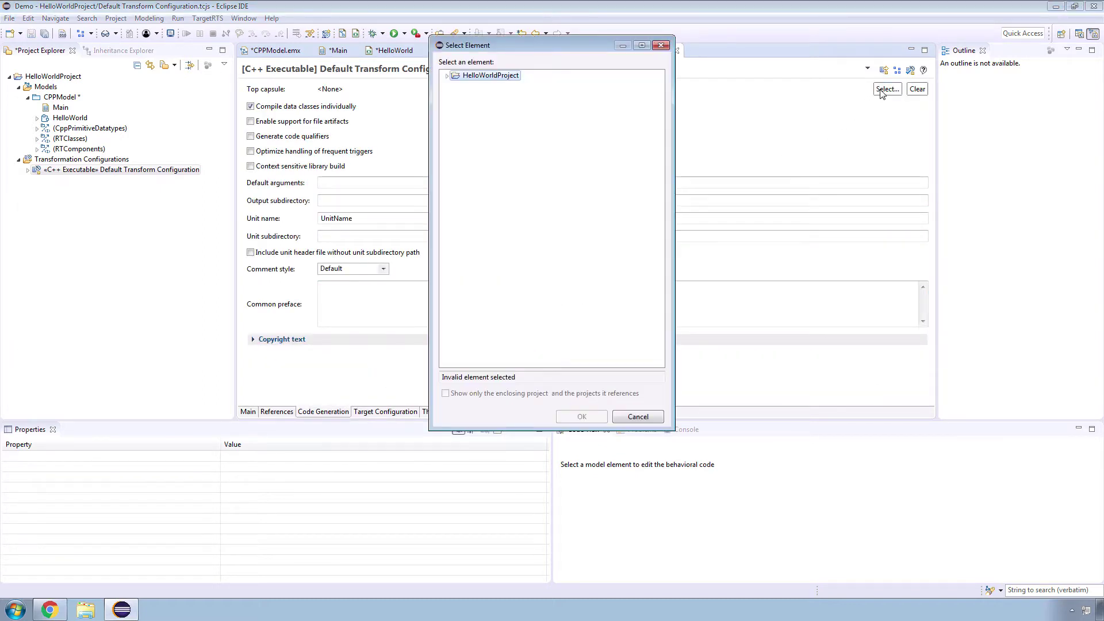
{"action": "left_click", "coordinate": [447, 76]}
{"action": "left_click", "coordinate": [456, 86]}
{"action": "left_click", "coordinate": [465, 96]}
{"action": "left_click", "coordinate": [499, 110]}
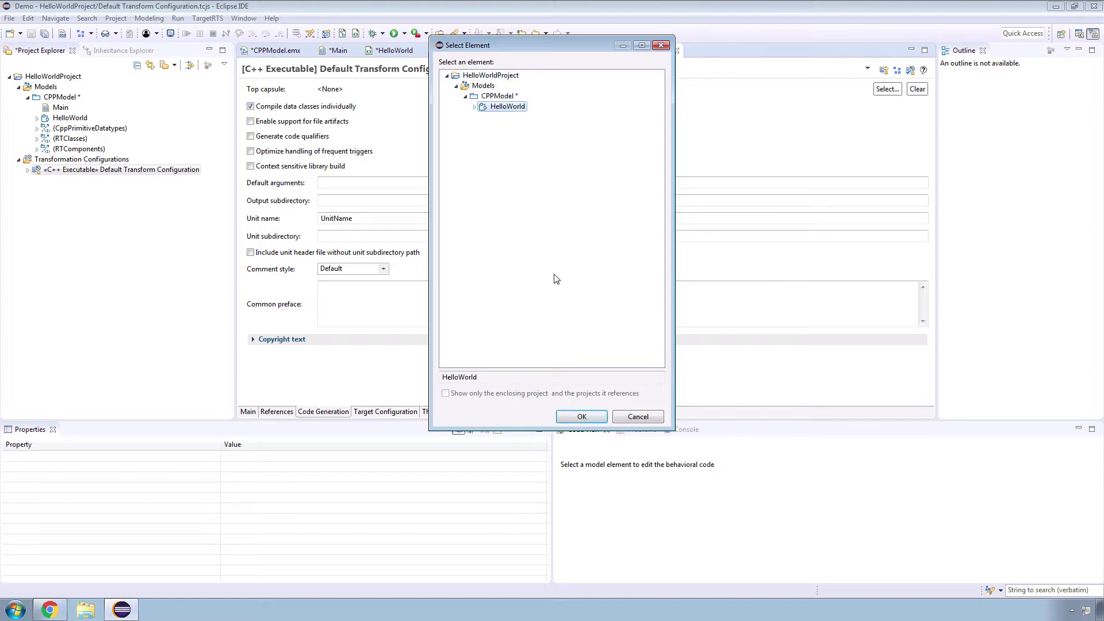
{"action": "left_click", "coordinate": [579, 416]}
Step: In the target configuration settings, set the TargetRTS configuration to WinT.x64-MinGw-8.1.0 and the make type to GNU_make
{"action": "left_click", "coordinate": [396, 411]}
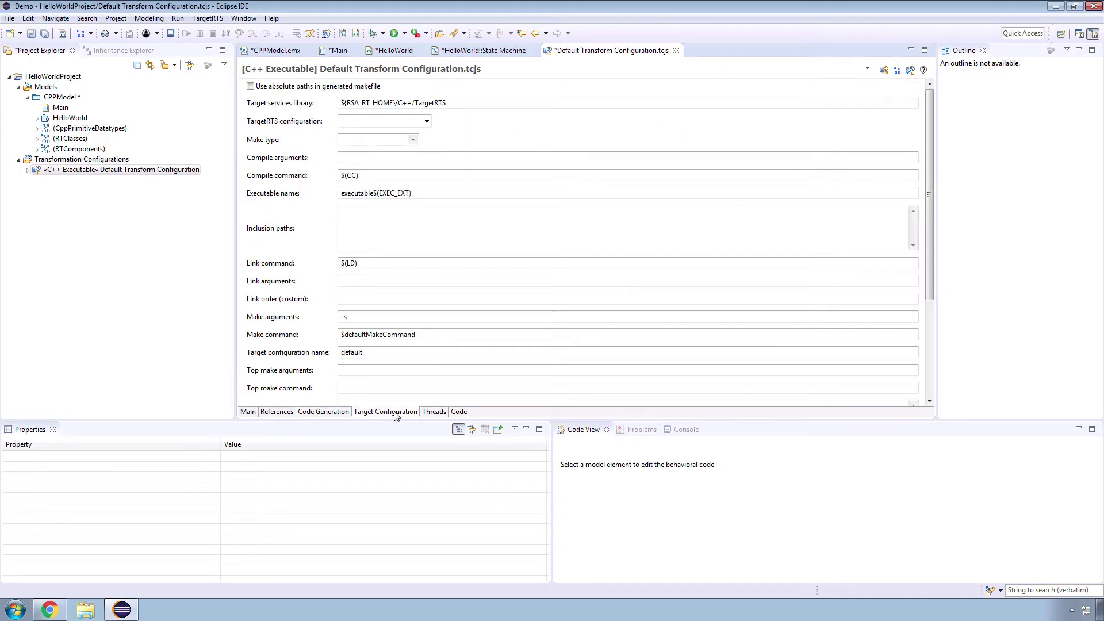
{"action": "left_click", "coordinate": [426, 121]}
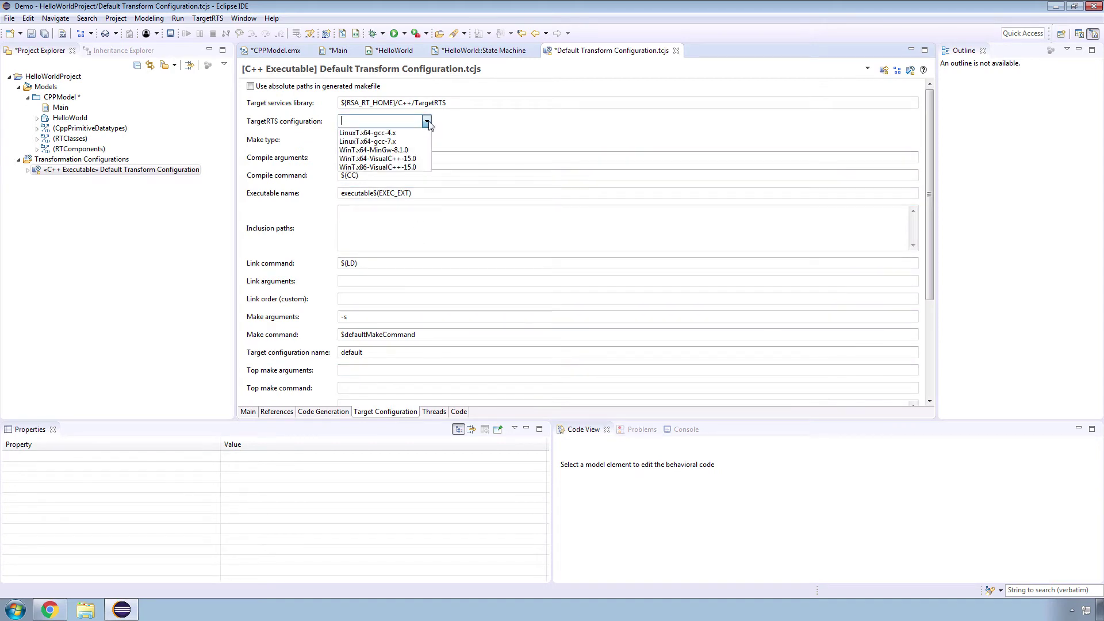
{"action": "left_click", "coordinate": [409, 150]}
{"action": "left_click", "coordinate": [412, 140]}
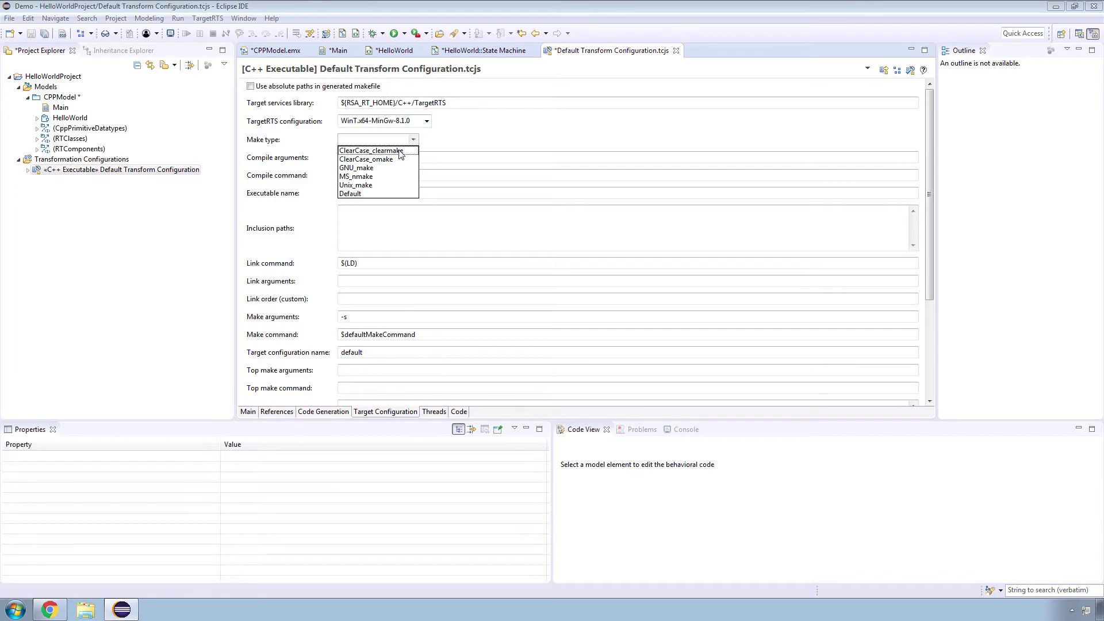
{"action": "left_click", "coordinate": [369, 171]}
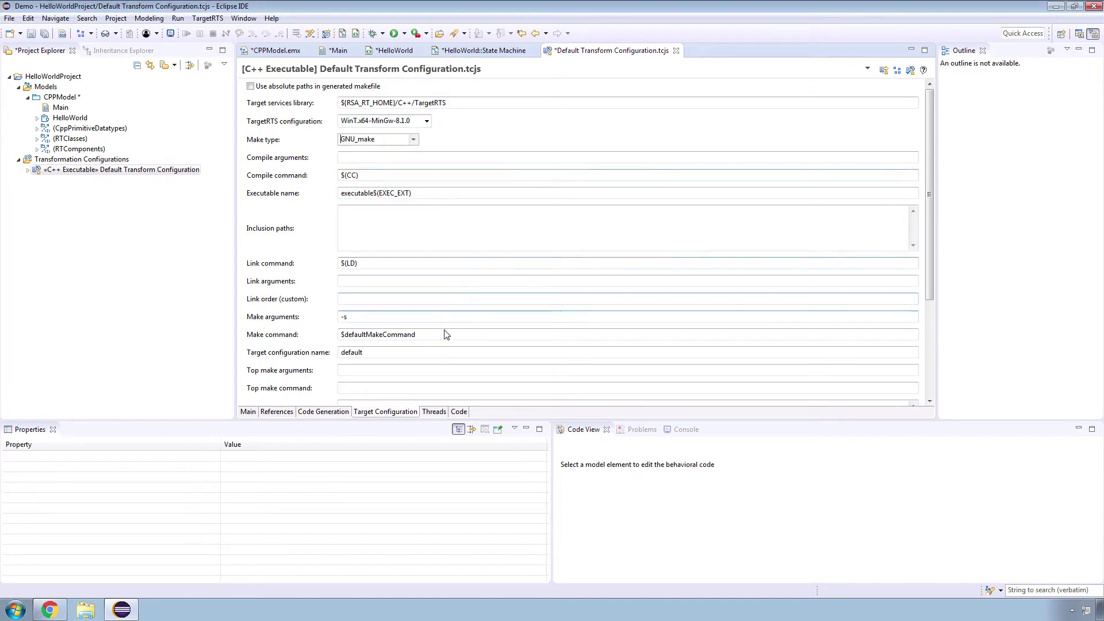
Step: Replace the make command with mingw32-make and save all open files
{"action": "left_click_drag", "start_coordinate": [423, 334], "coordinate": [329, 330]}
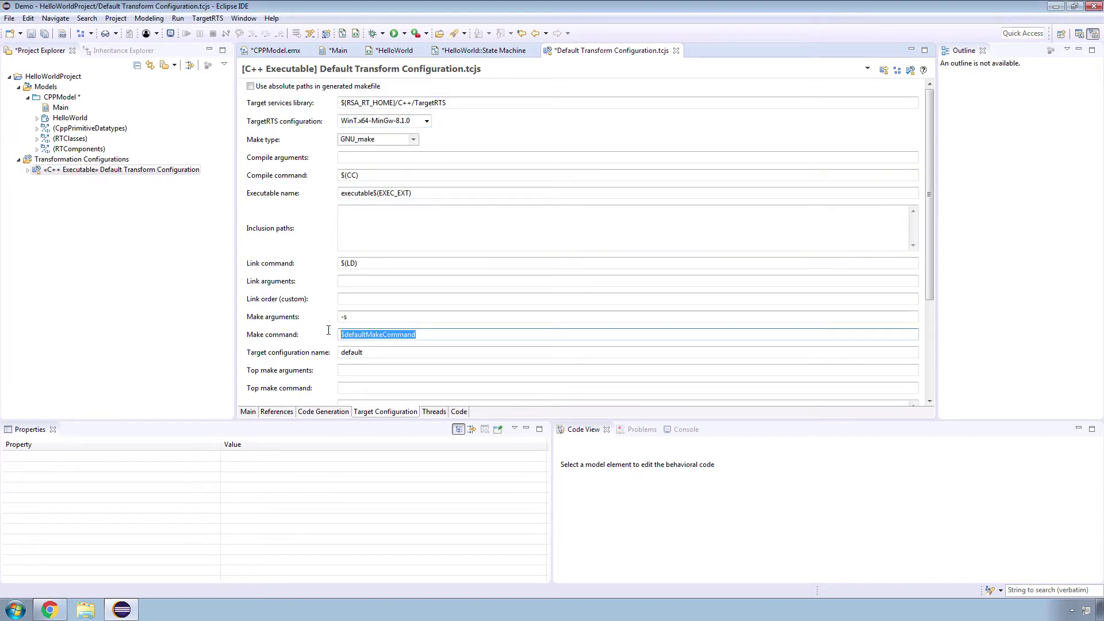
{"action": "type", "text": "mingw32-make"}
{"action": "left_click", "coordinate": [45, 34]}
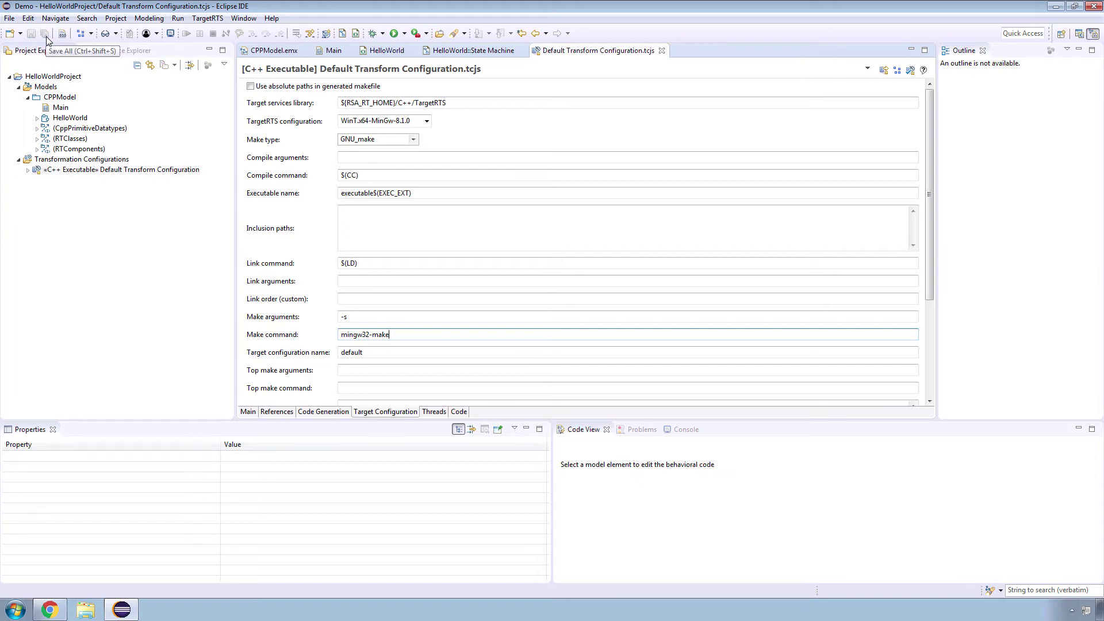
Step: Build the Default Transform Configuration and expand the generated MyExe project in the project tree
{"action": "right_click", "coordinate": [64, 170]}
{"action": "left_click", "coordinate": [101, 353]}
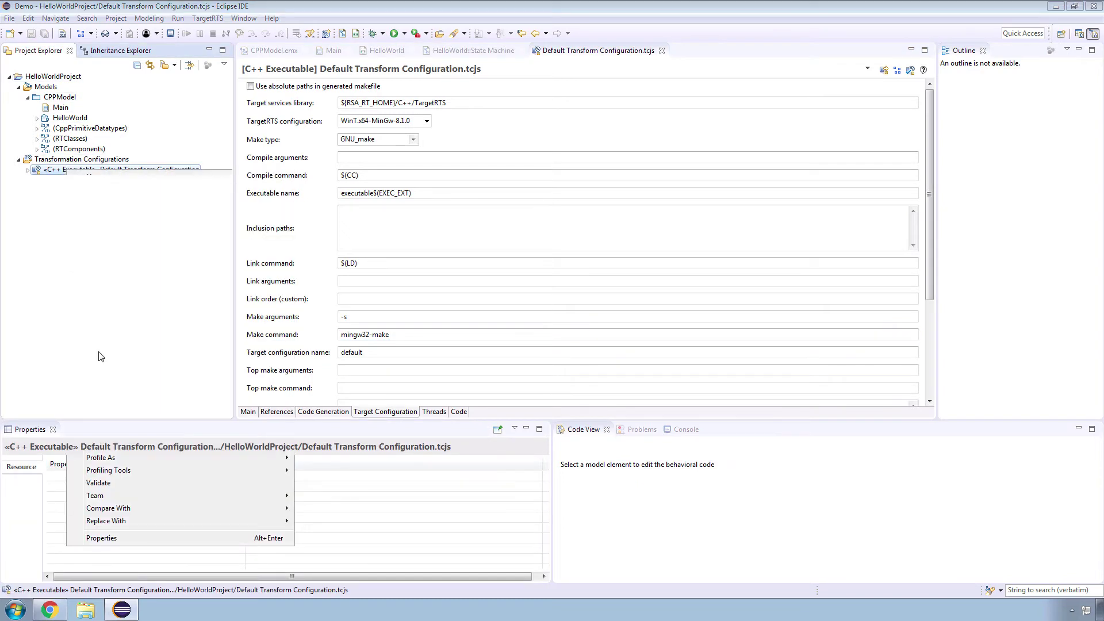
{"action": "left_click", "coordinate": [617, 319]}
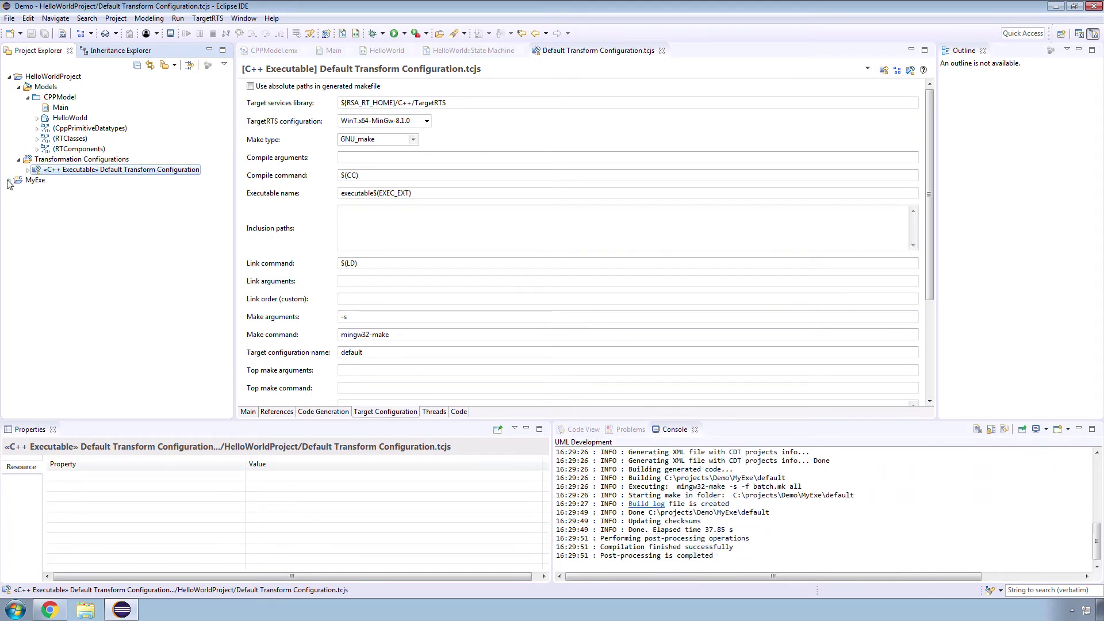
{"action": "left_click", "coordinate": [9, 181]}
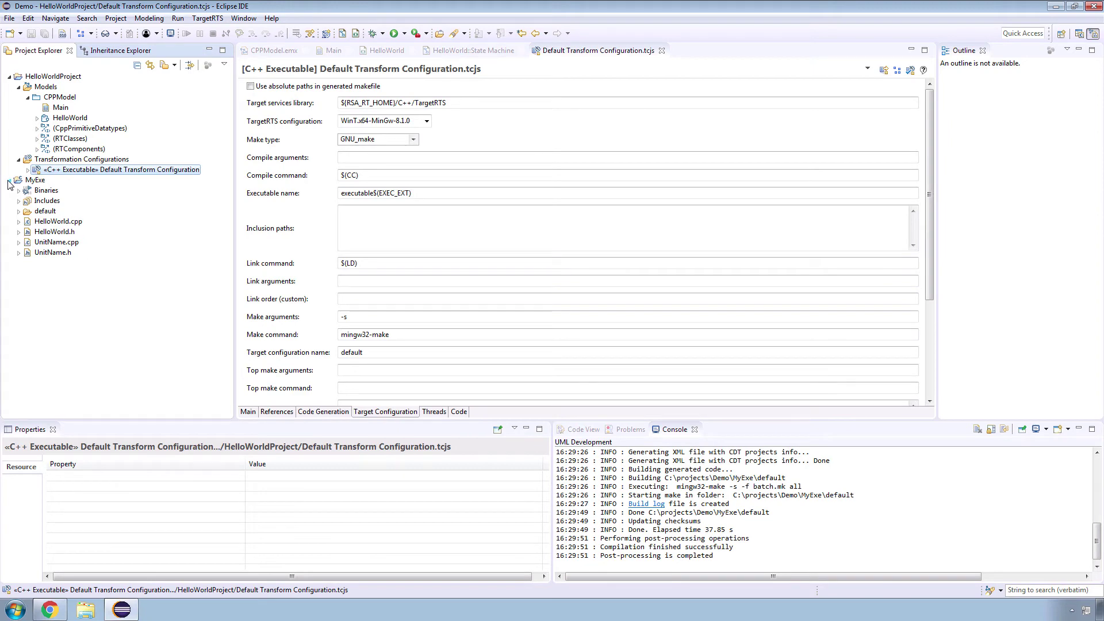
Step: Run the Default Transform Configuration as a RealTime Application
{"action": "right_click", "coordinate": [118, 173]}
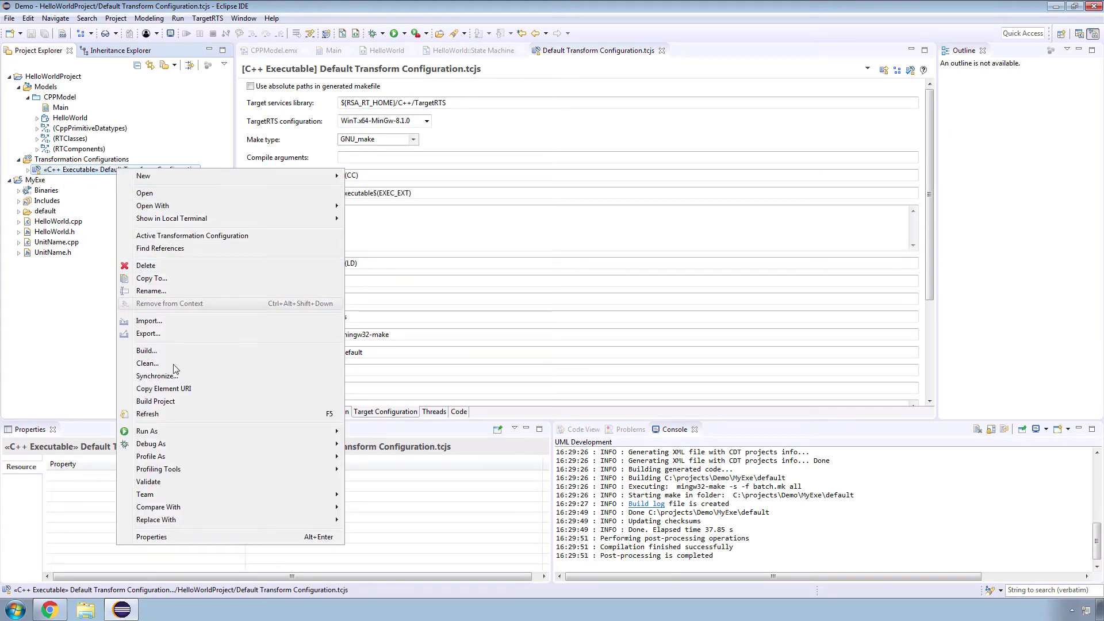
{"action": "mouse_move", "coordinate": [227, 432]}
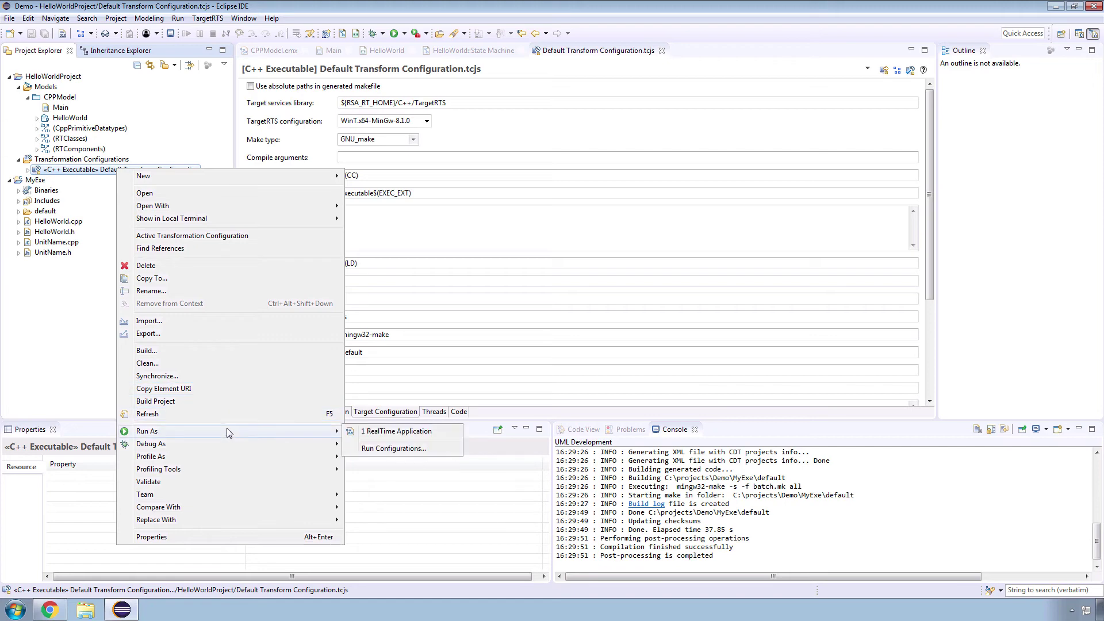
{"action": "left_click", "coordinate": [388, 432]}
{"action": "left_click", "coordinate": [572, 307]}
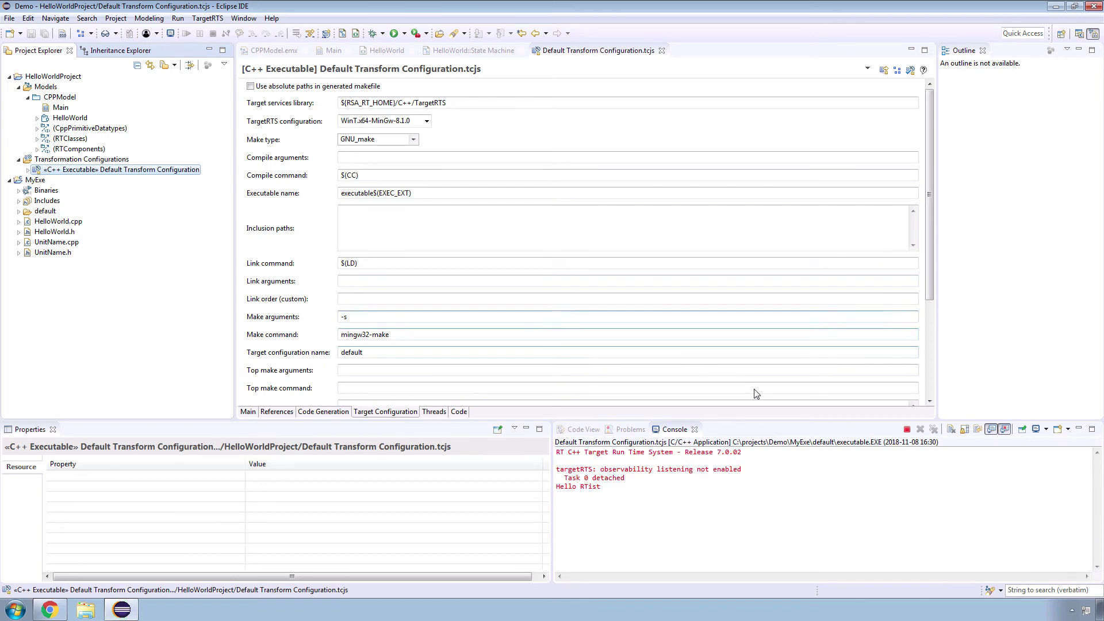
Step: Terminate the running executable and remove all terminated launches from the console
{"action": "left_click", "coordinate": [906, 430]}
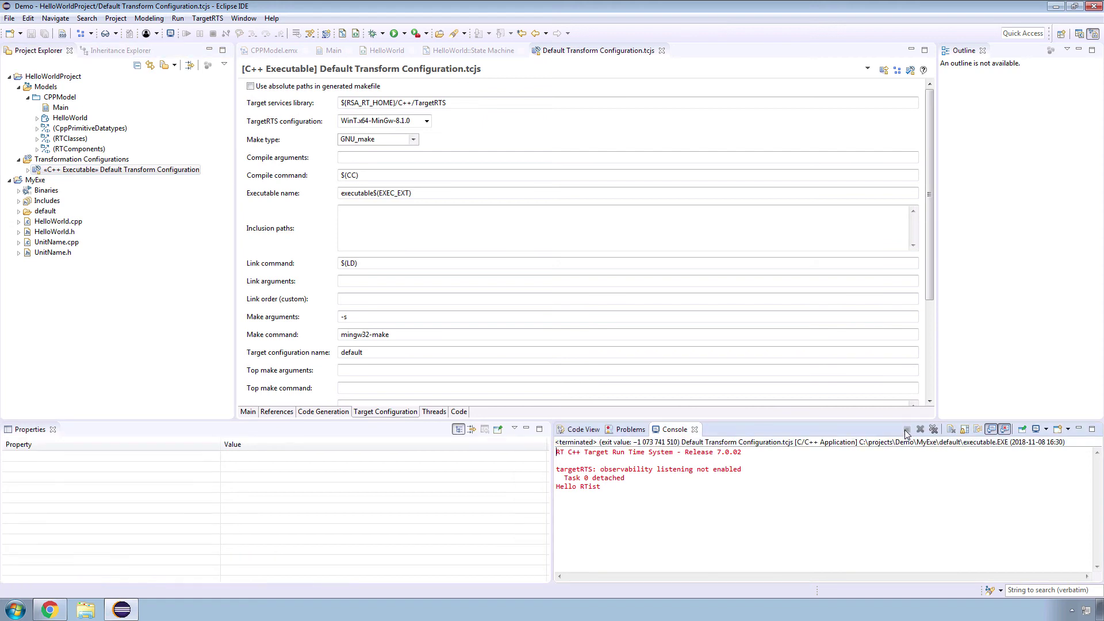
{"action": "left_click", "coordinate": [934, 430]}
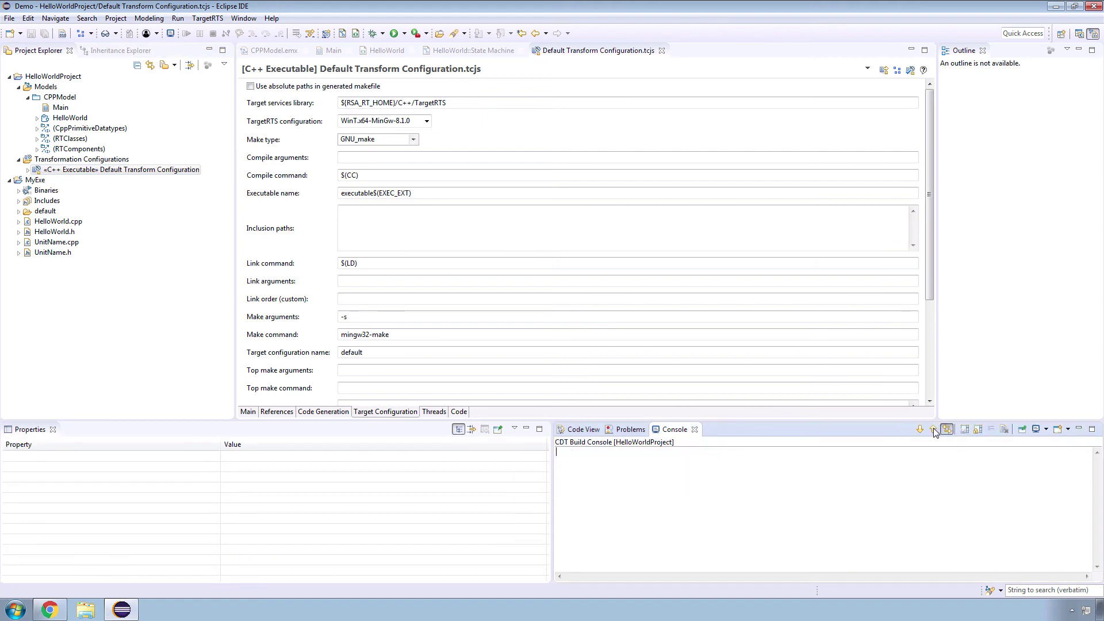